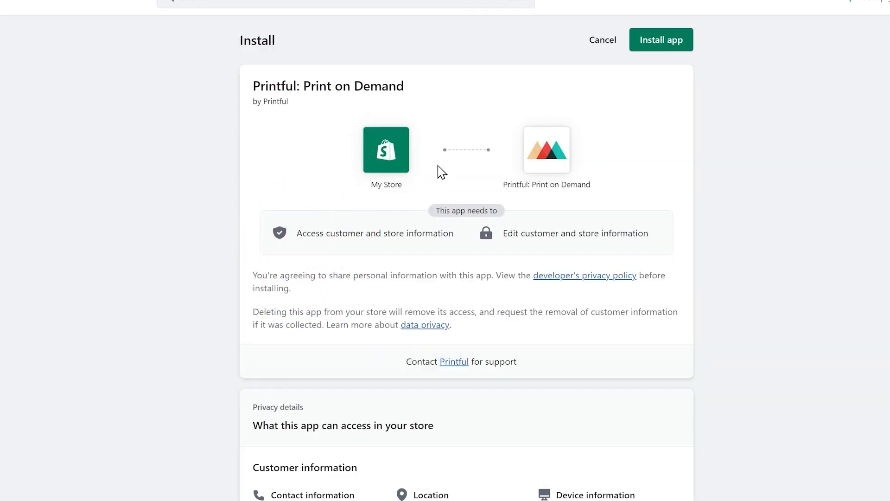
Install the Printful: Print on Demand app on the store and confirm the connection to the existing Printful account
{"action": "left_click", "coordinate": [634, 39]}
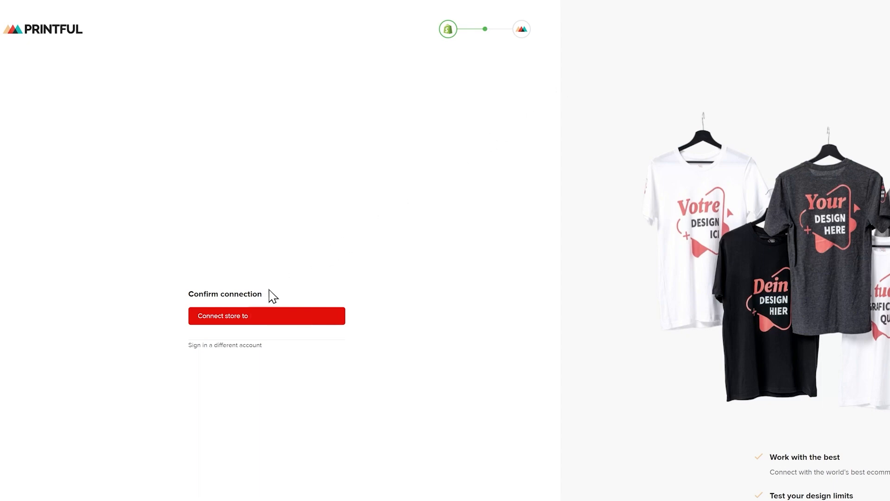
{"action": "left_click", "coordinate": [229, 326]}
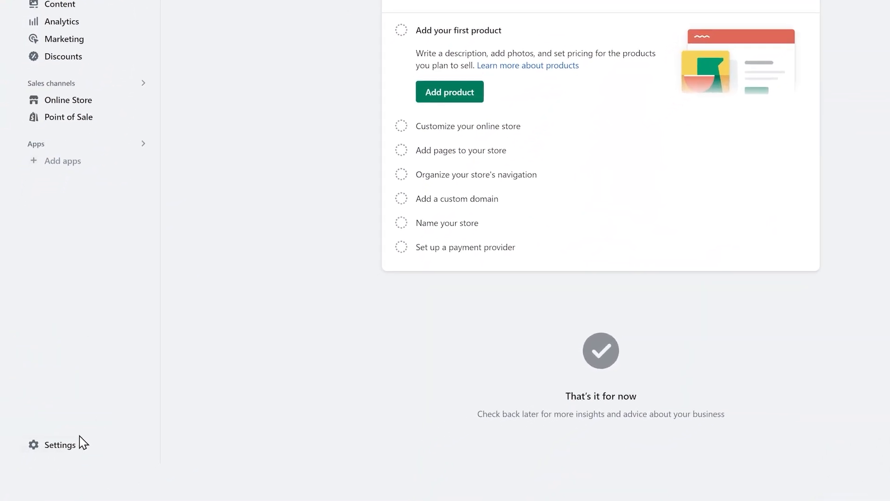
In the Shopify store settings, add a market named Spain and include the country Spain in it
{"action": "left_click", "coordinate": [75, 448]}
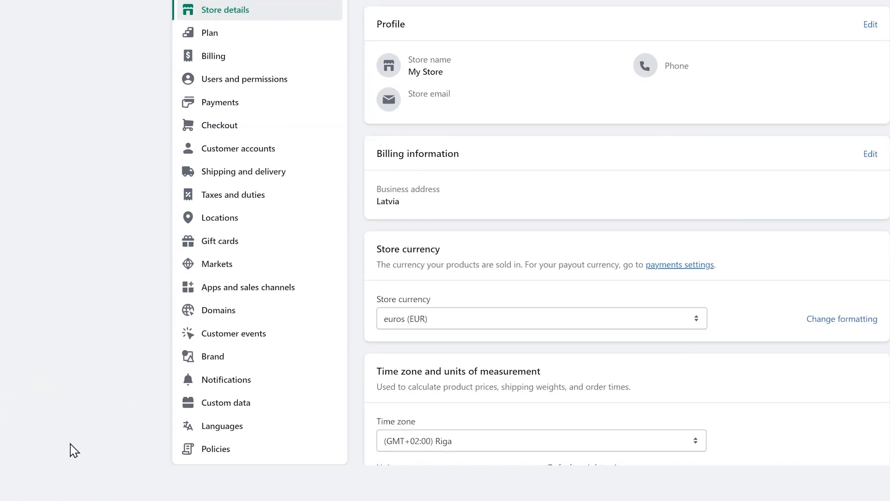
{"action": "left_click", "coordinate": [197, 276]}
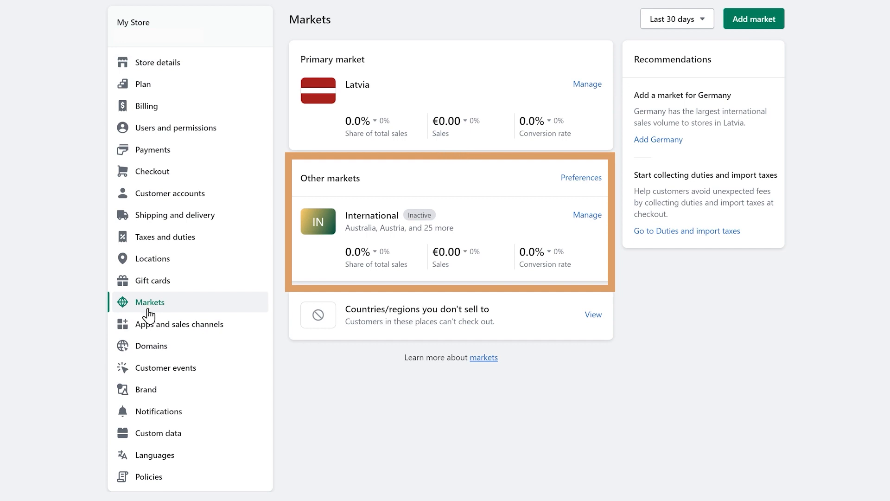
{"action": "left_click", "coordinate": [748, 24]}
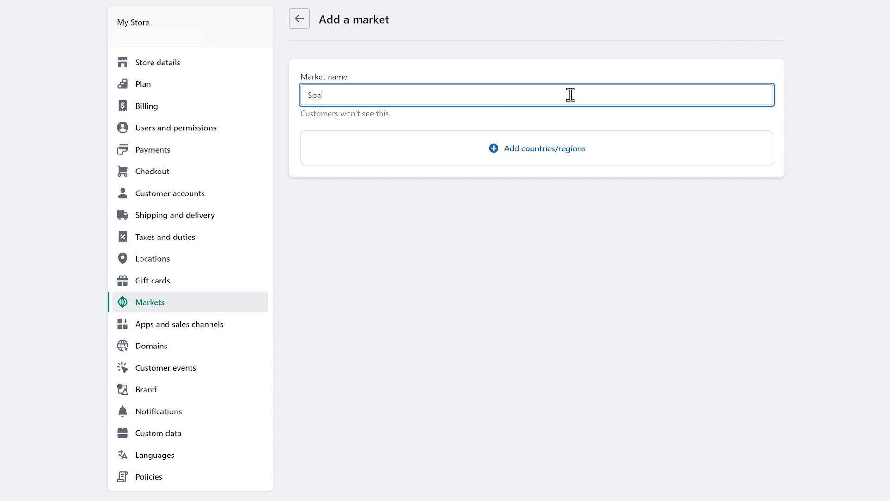
{"action": "left_click", "coordinate": [551, 146]}
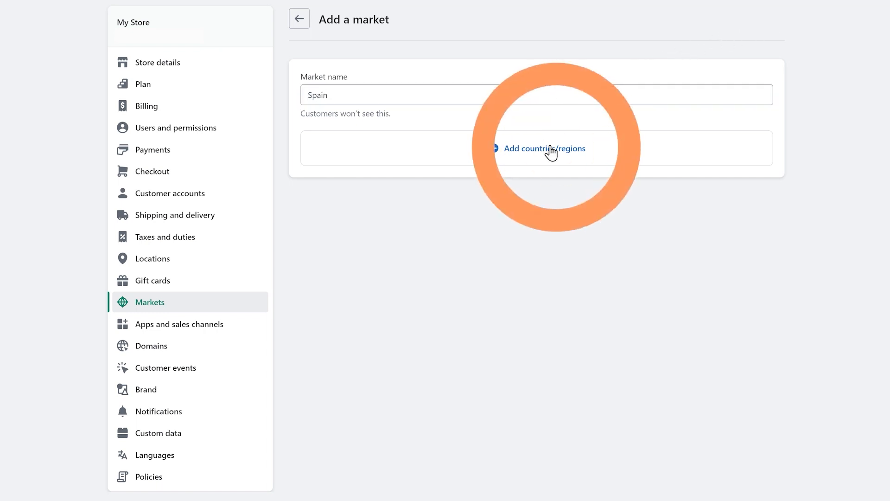
{"action": "type", "text": "spain"}
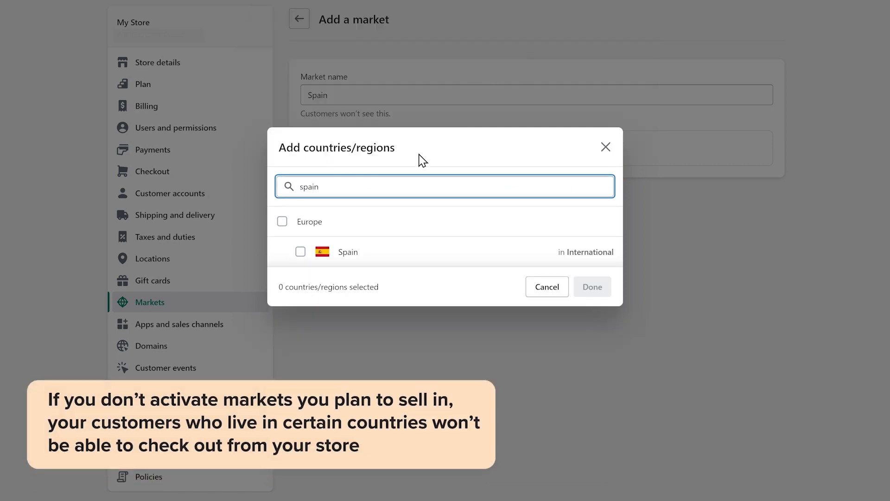
{"action": "left_click", "coordinate": [301, 251]}
{"action": "left_click", "coordinate": [598, 290]}
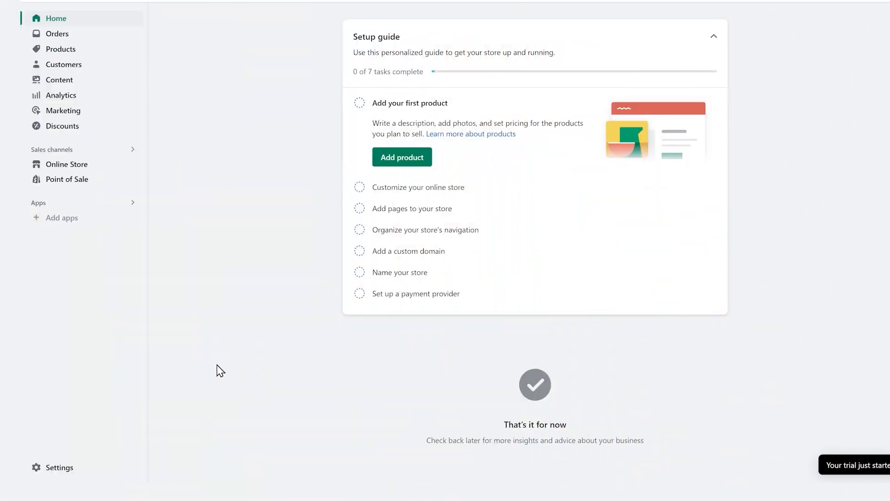
Set the store's checkout to automatically fulfill the order's line items after an order has been paid
{"action": "left_click", "coordinate": [70, 466]}
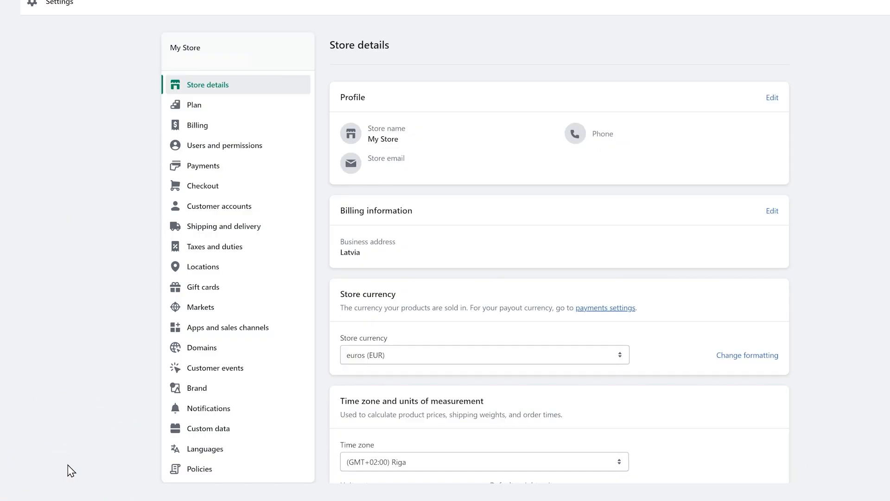
{"action": "left_click", "coordinate": [203, 202]}
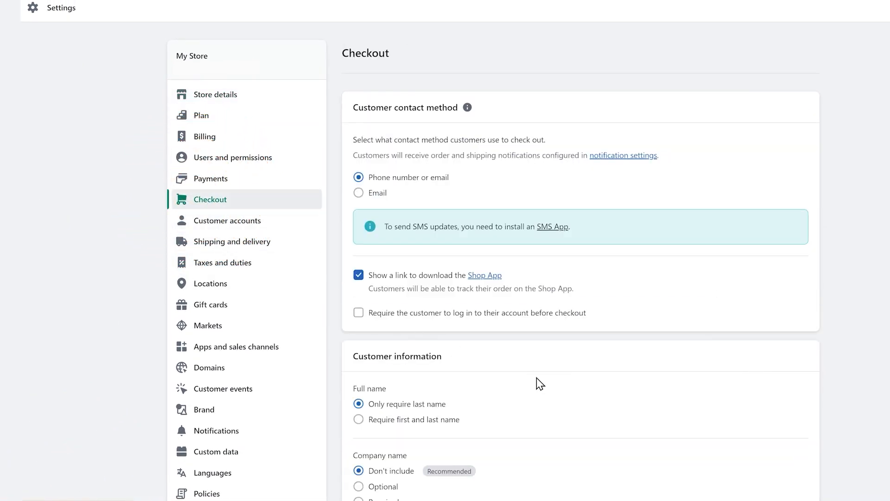
{"action": "scroll", "coordinate": [536, 377], "scroll_direction": "down", "scroll_amount": 14}
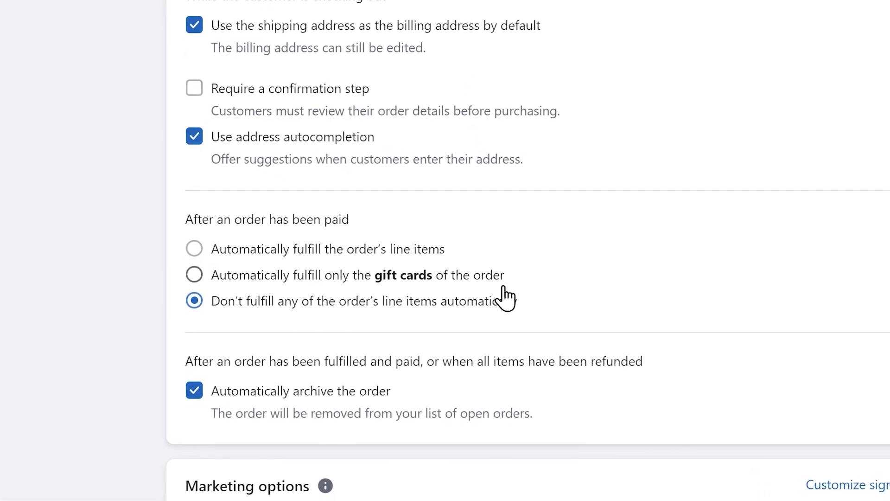
{"action": "left_click", "coordinate": [187, 246]}
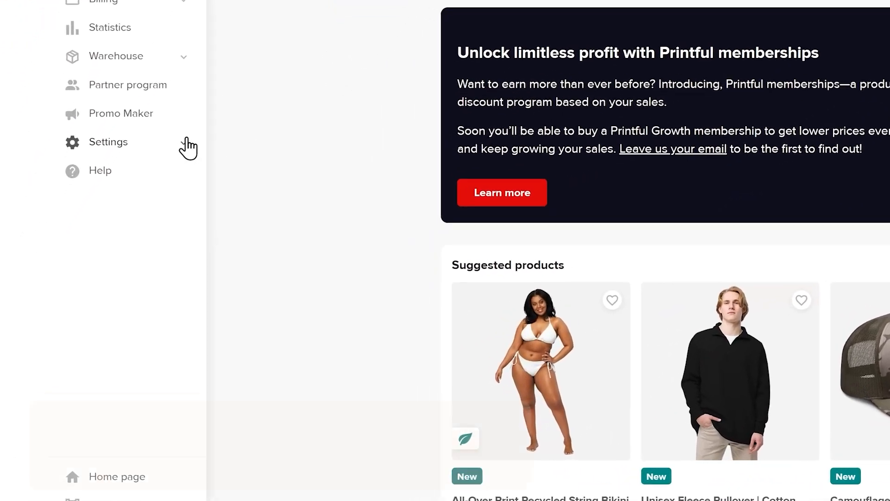
In Printful's order settings, enable automatic import of orders with synced products and save the change
{"action": "left_click", "coordinate": [186, 139]}
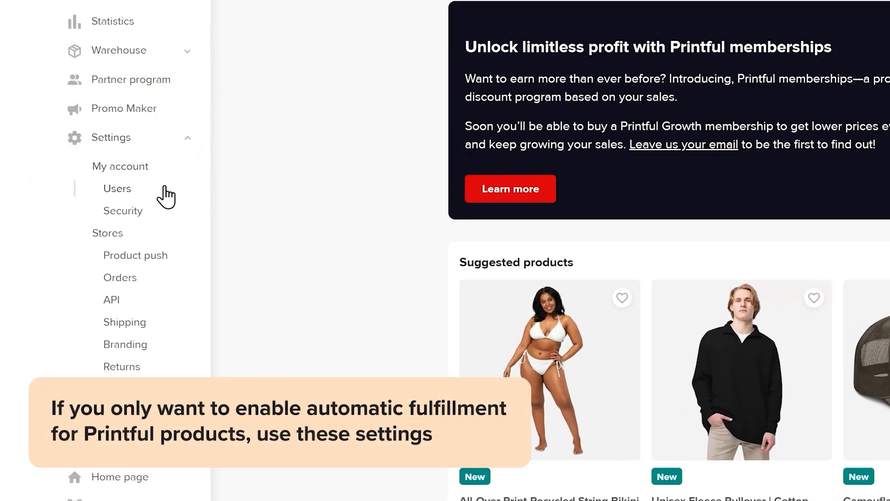
{"action": "left_click", "coordinate": [139, 276]}
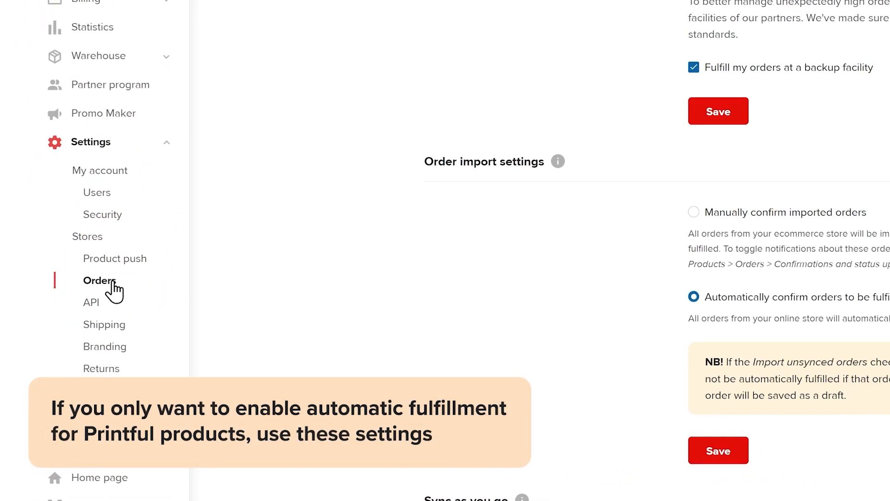
{"action": "scroll", "coordinate": [276, 417], "scroll_direction": "down", "scroll_amount": 8}
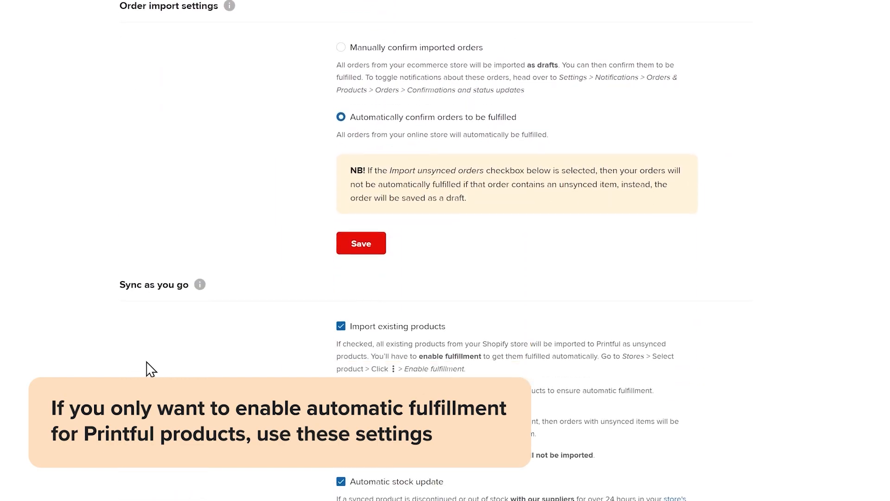
{"action": "scroll", "coordinate": [151, 370], "scroll_direction": "down", "scroll_amount": 5}
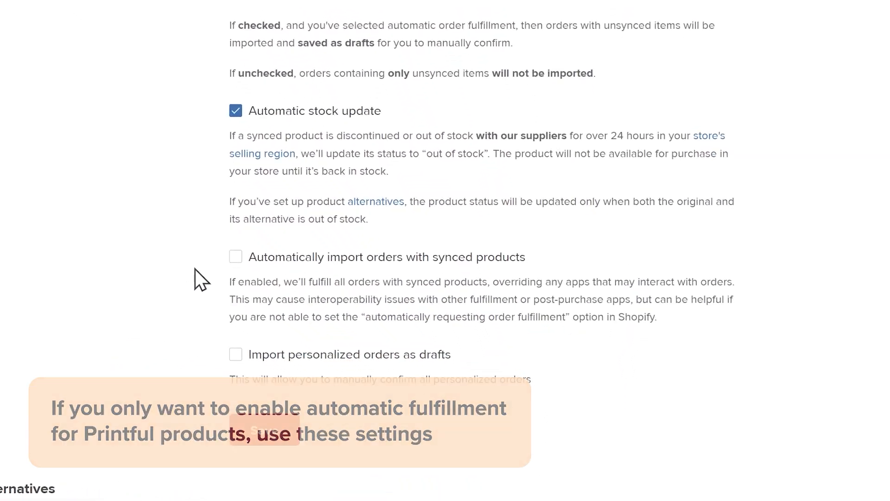
{"action": "left_click", "coordinate": [204, 233]}
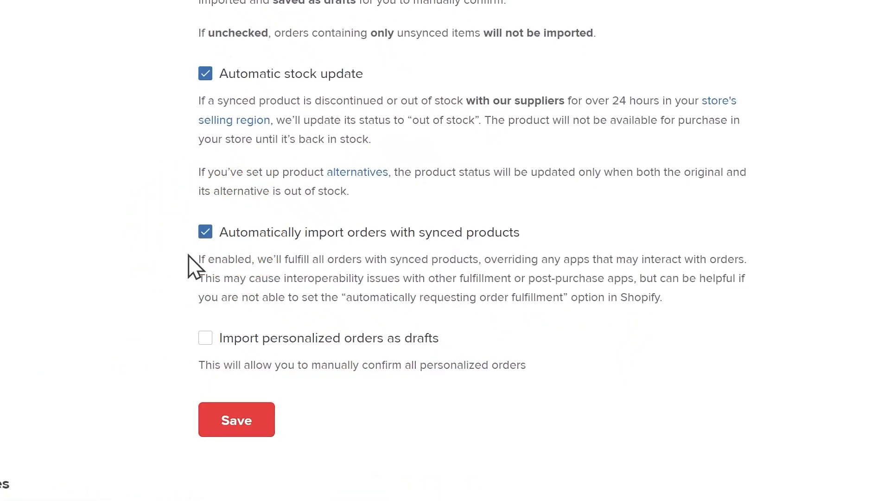
{"action": "left_click", "coordinate": [261, 426]}
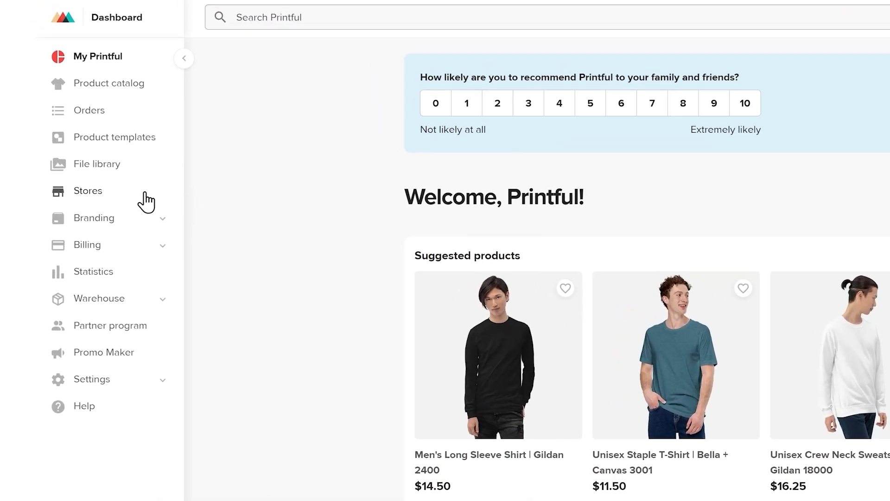
Start adding a product to My Store, choosing the Unisex Organic Cotton T-Shirt STTU755 from the men's T-shirts
{"action": "left_click", "coordinate": [115, 232]}
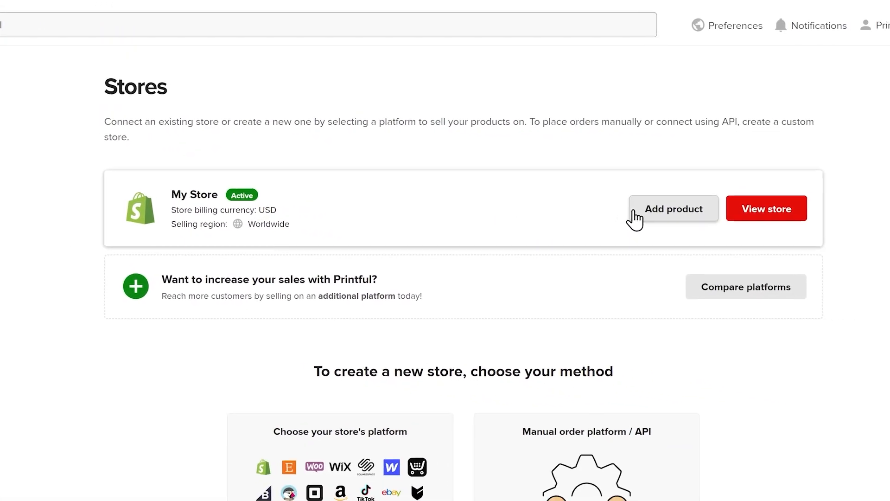
{"action": "left_click", "coordinate": [622, 211]}
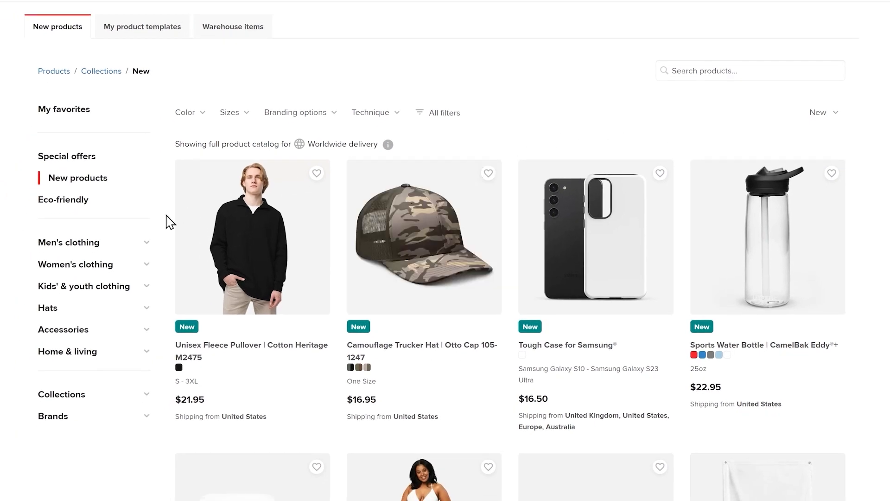
{"action": "left_click", "coordinate": [145, 243]}
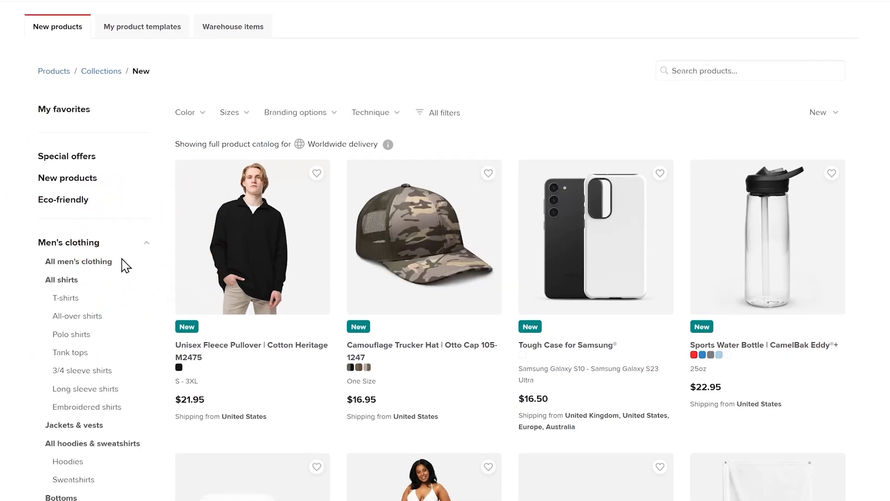
{"action": "left_click", "coordinate": [69, 301]}
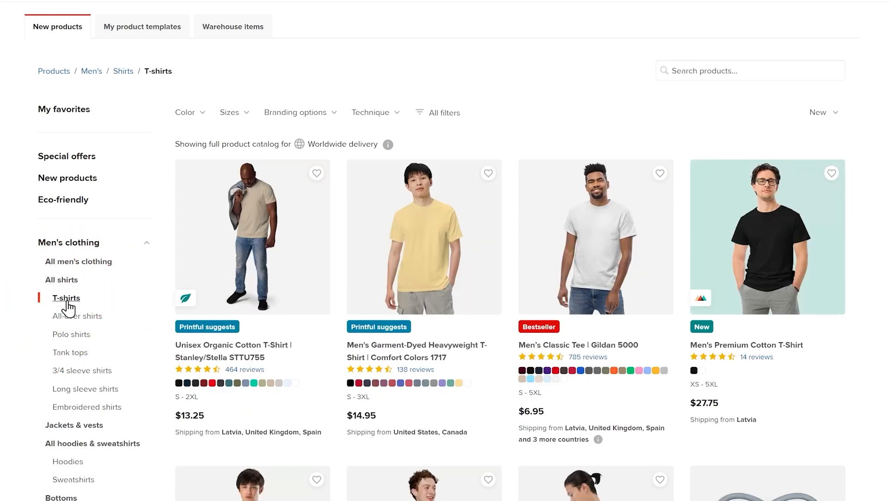
{"action": "left_click", "coordinate": [258, 253]}
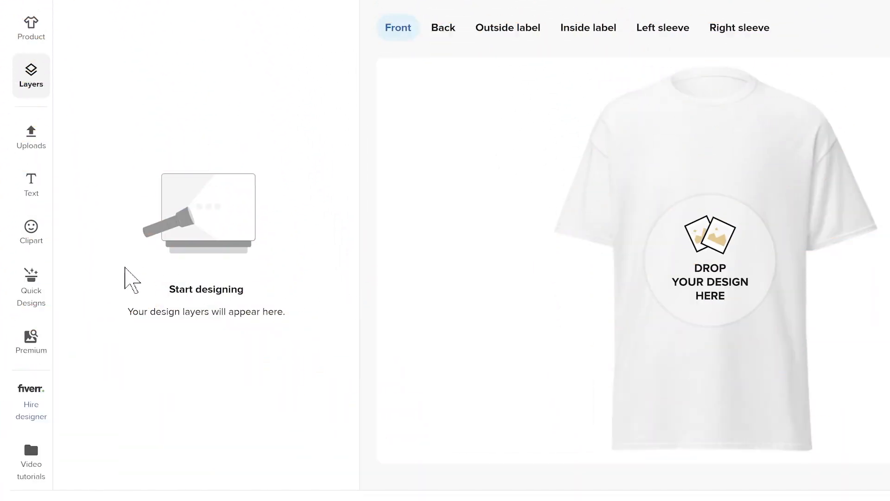
Look through the clipart collection and place the Galaxy 3 quick design on the front of the shirt
{"action": "left_click", "coordinate": [32, 232]}
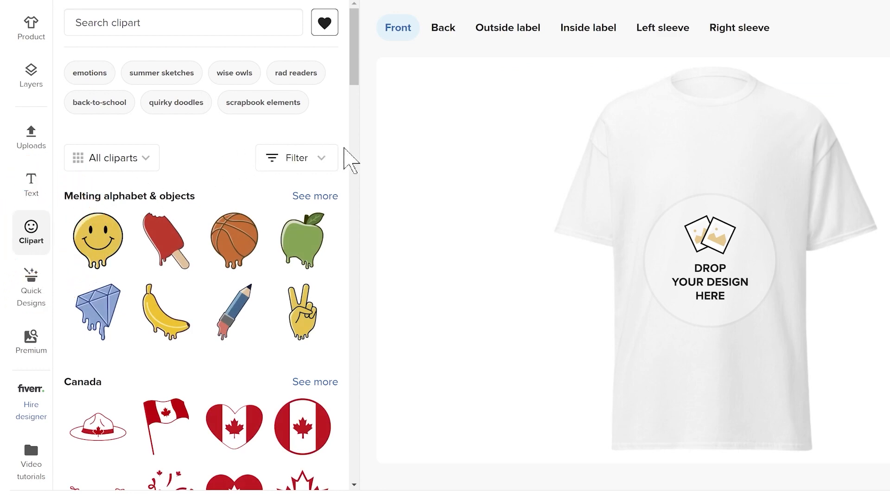
{"action": "scroll", "coordinate": [345, 151], "scroll_direction": "down", "scroll_amount": 10}
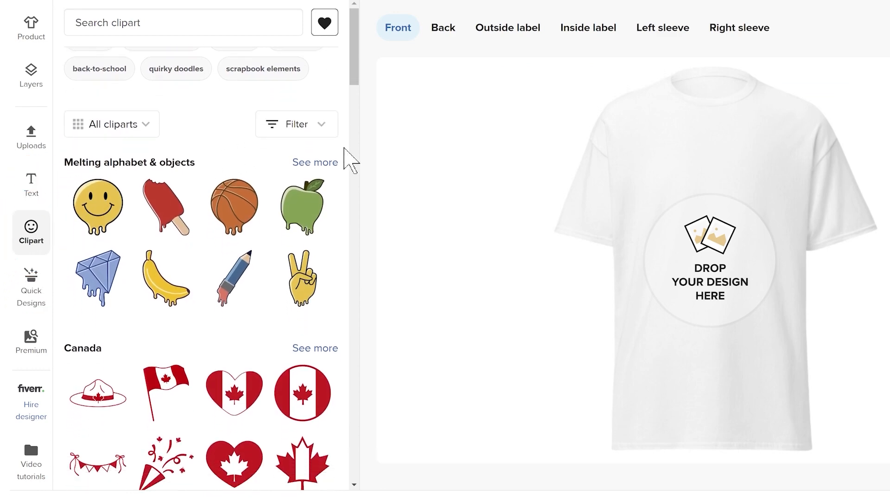
{"action": "scroll", "coordinate": [345, 150], "scroll_direction": "down", "scroll_amount": 20}
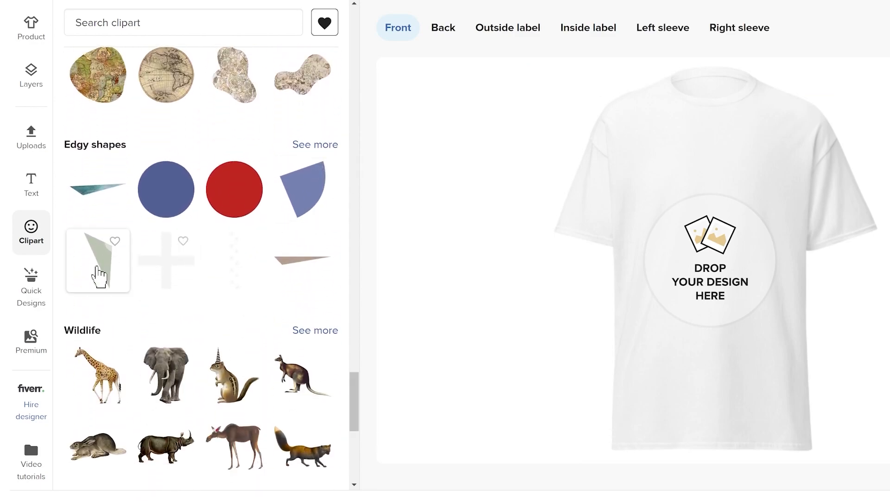
{"action": "left_click", "coordinate": [31, 290]}
{"action": "left_click", "coordinate": [112, 151]}
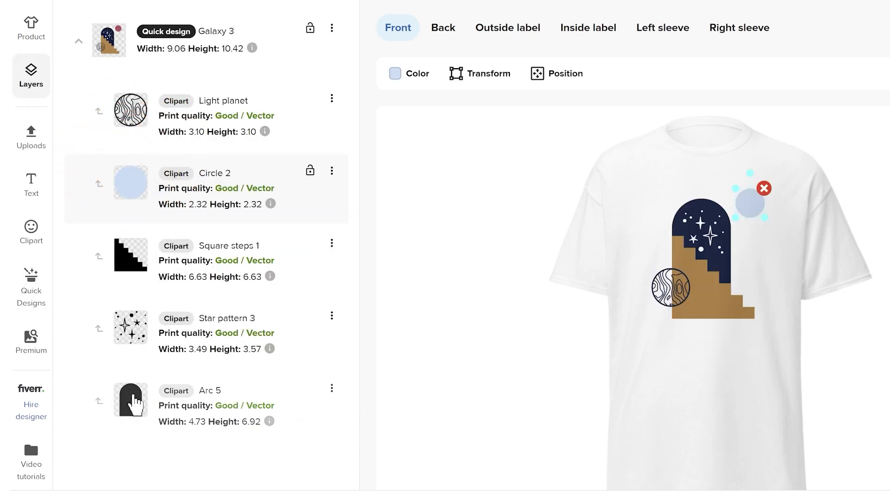
Recolor the Arc 5 layer of the Galaxy 3 design to Indigo and return to the full layer list
{"action": "left_click", "coordinate": [127, 398]}
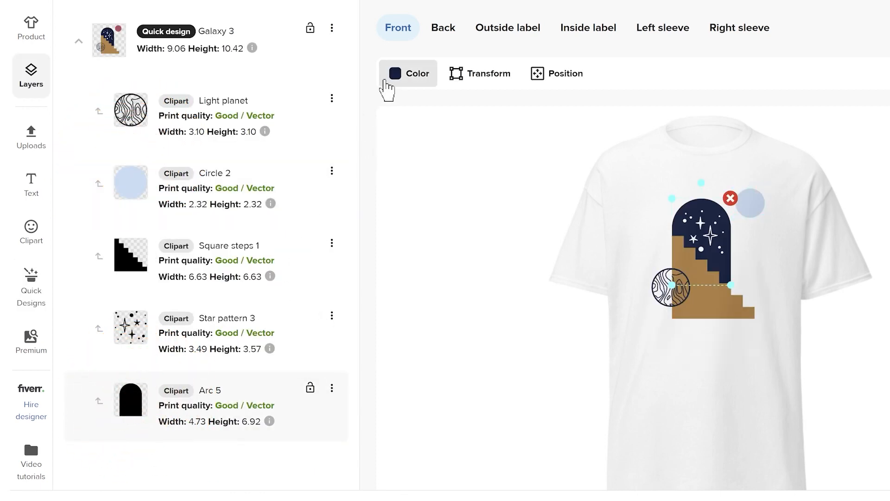
{"action": "left_click", "coordinate": [387, 78]}
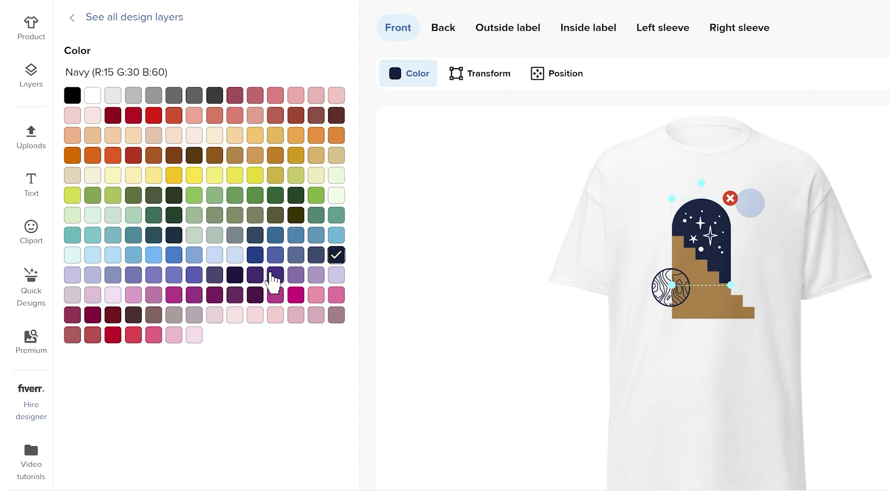
{"action": "left_click", "coordinate": [274, 275]}
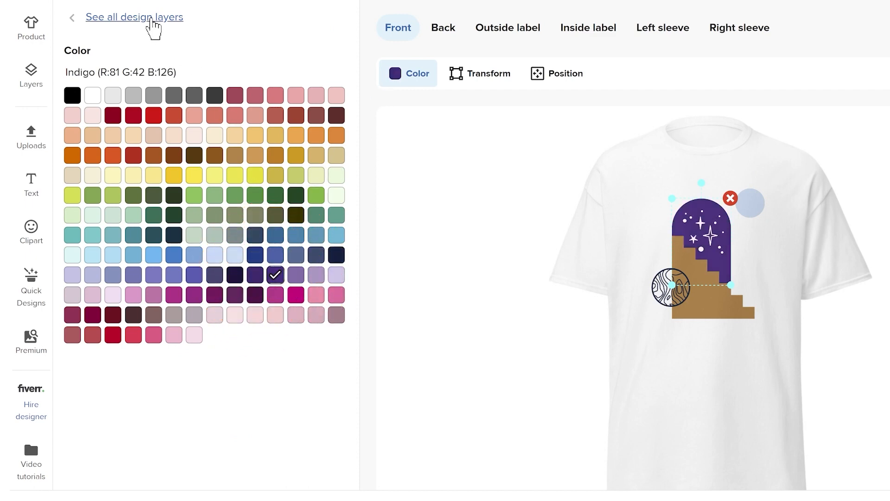
{"action": "left_click", "coordinate": [150, 18]}
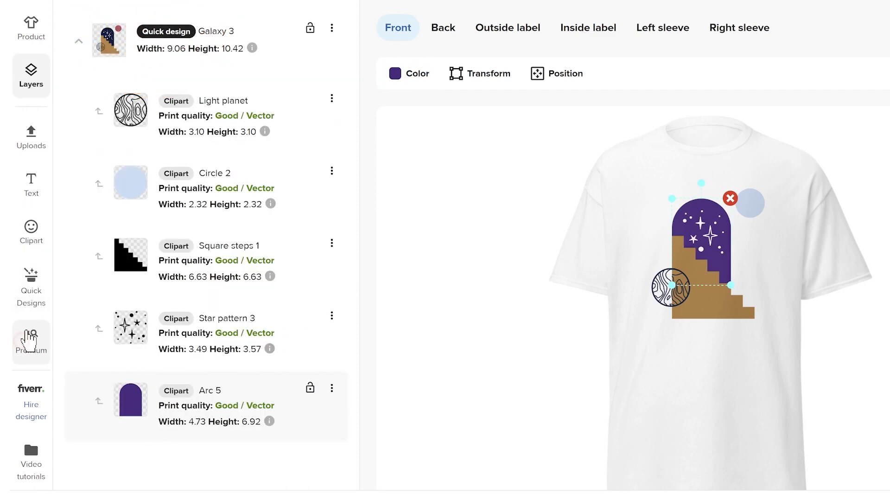
Look through the vector graphics and patterns in the Premium Image collection
{"action": "left_click", "coordinate": [31, 336]}
{"action": "left_click", "coordinate": [184, 91]}
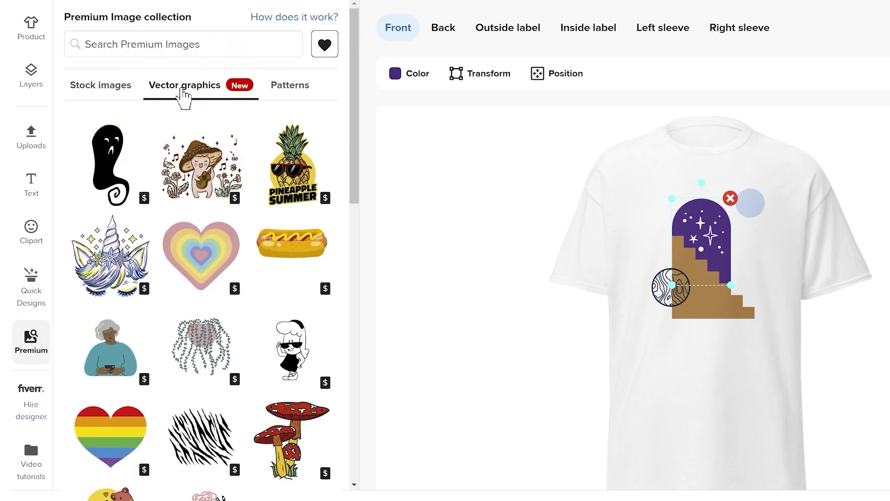
{"action": "left_click", "coordinate": [292, 88]}
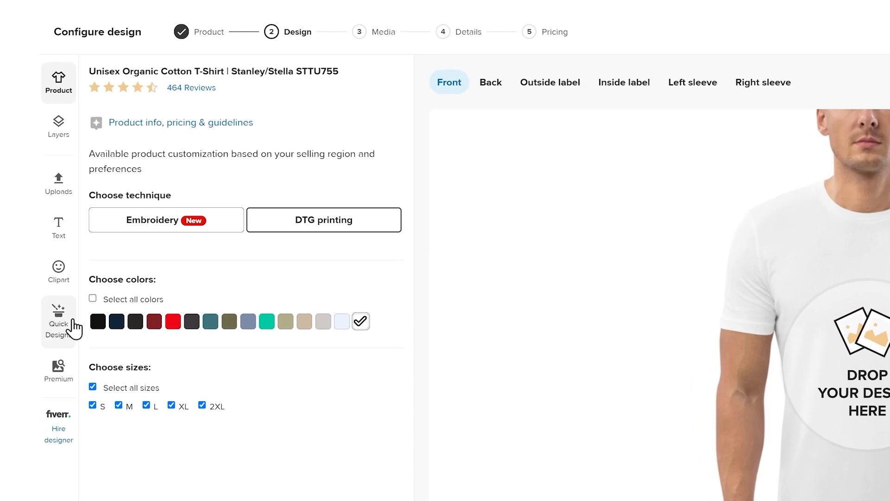
Place the Abstract 48 quick design on the front of the white Unisex Organic Cotton T-Shirt
{"action": "left_click", "coordinate": [67, 330]}
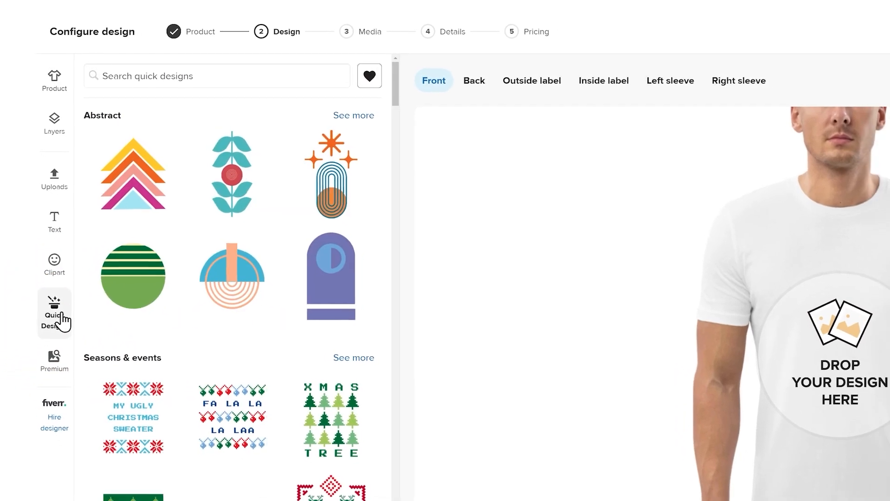
{"action": "left_click", "coordinate": [304, 165]}
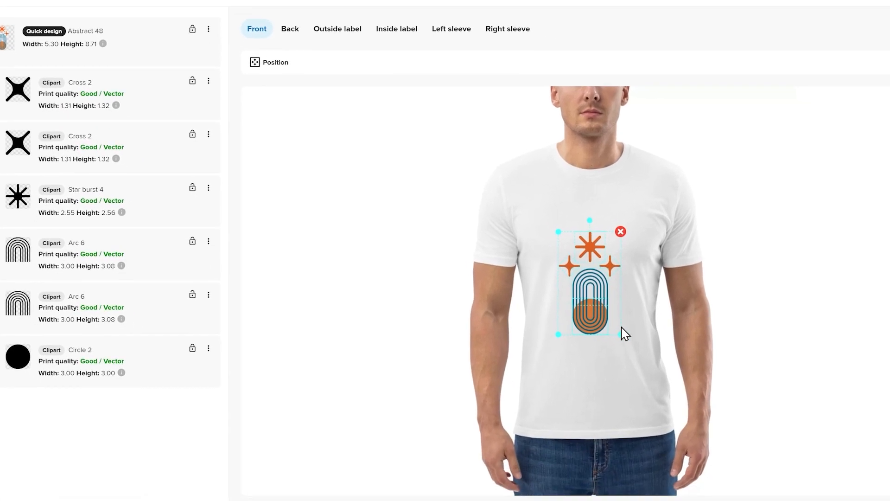
Enlarge the Abstract 48 design on the shirt front and continue to the basic mockups
{"action": "left_click_drag", "start_coordinate": [597, 323], "coordinate": [613, 347]}
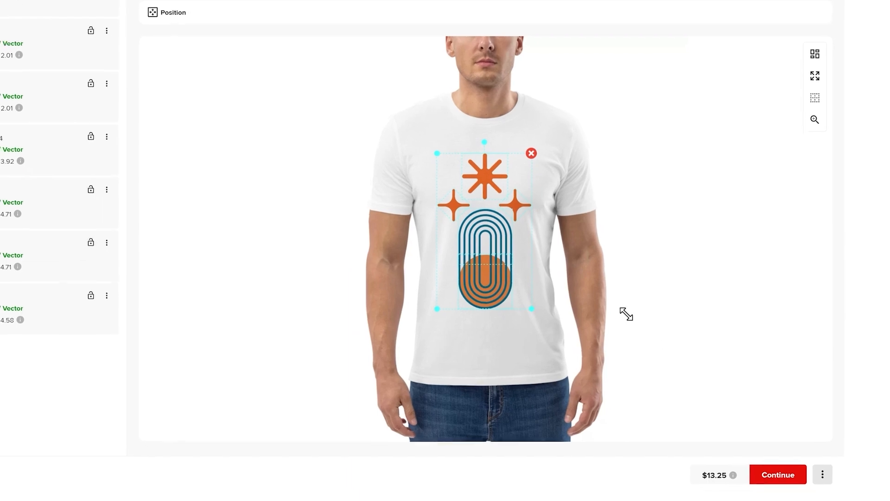
{"action": "left_click", "coordinate": [763, 473]}
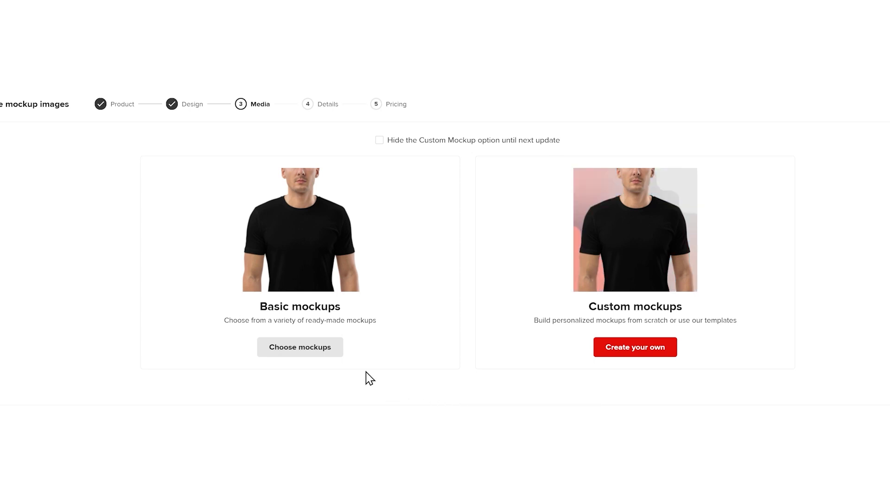
{"action": "left_click", "coordinate": [329, 357]}
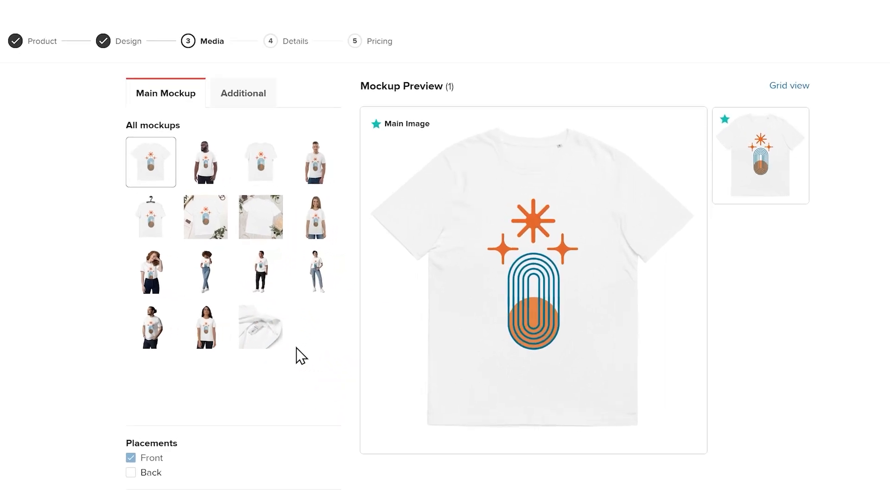
Set the full-length mockup of the curly-haired woman in jeans as main image, and add the hanging-shirt and male-model front mockups
{"action": "left_click", "coordinate": [163, 257]}
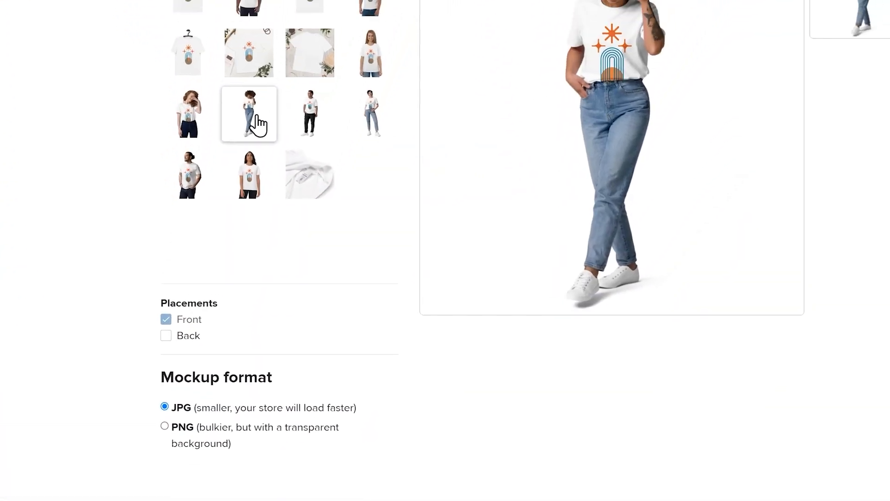
{"action": "left_click", "coordinate": [253, 87]}
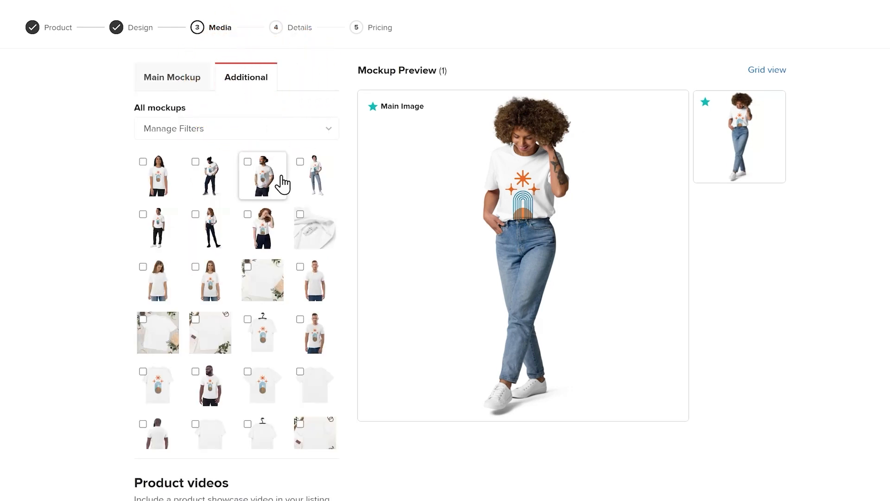
{"action": "left_click", "coordinate": [318, 341]}
{"action": "left_click", "coordinate": [276, 342]}
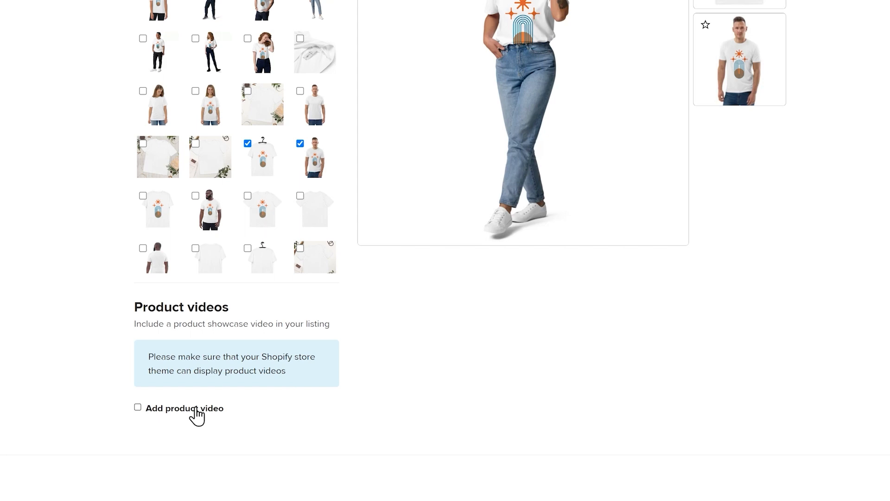
Add the Unisex Organic Cotton T-Shirt product fit video to the listing and preview it
{"action": "left_click", "coordinate": [196, 409]}
{"action": "scroll", "coordinate": [338, 390], "scroll_direction": "down", "scroll_amount": 3}
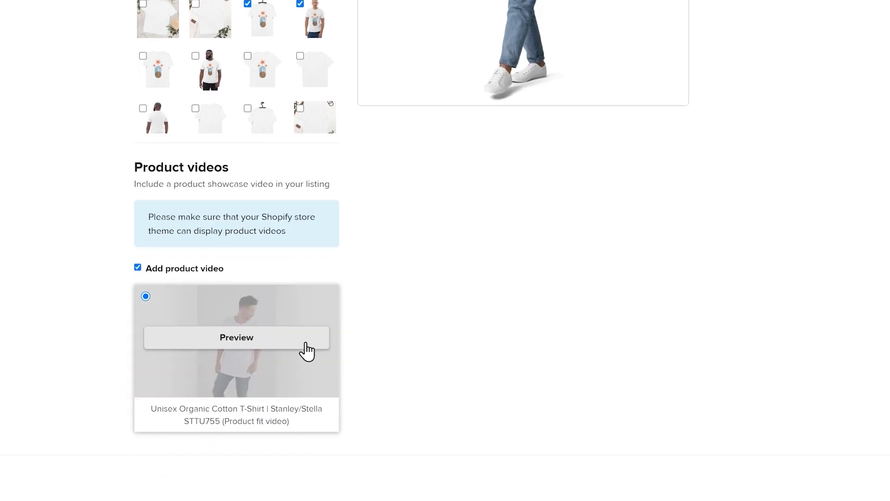
{"action": "left_click", "coordinate": [305, 343]}
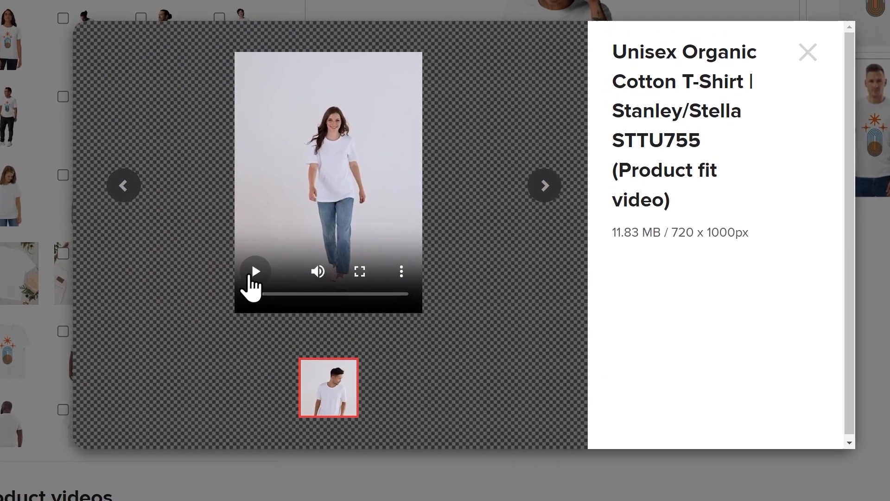
{"action": "left_click", "coordinate": [304, 89]}
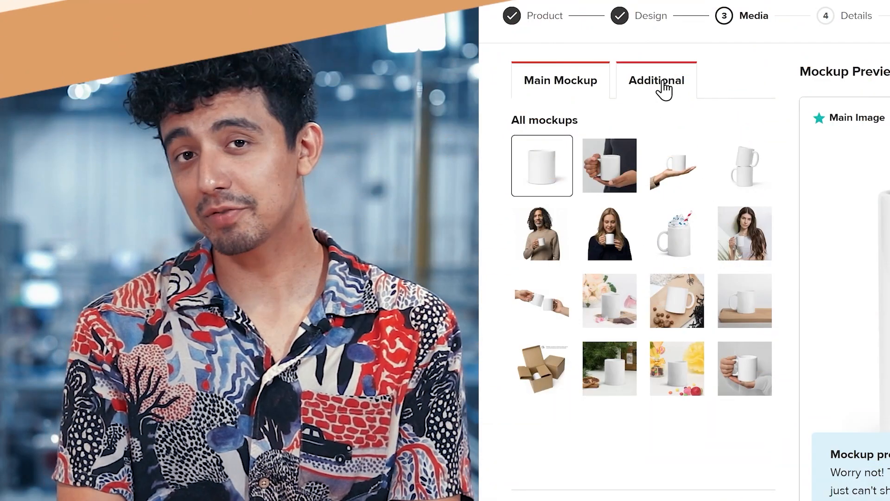
Include a 3D mockup in the mug listing and rotate the patterned mug's interactive view
{"action": "left_click", "coordinate": [662, 87]}
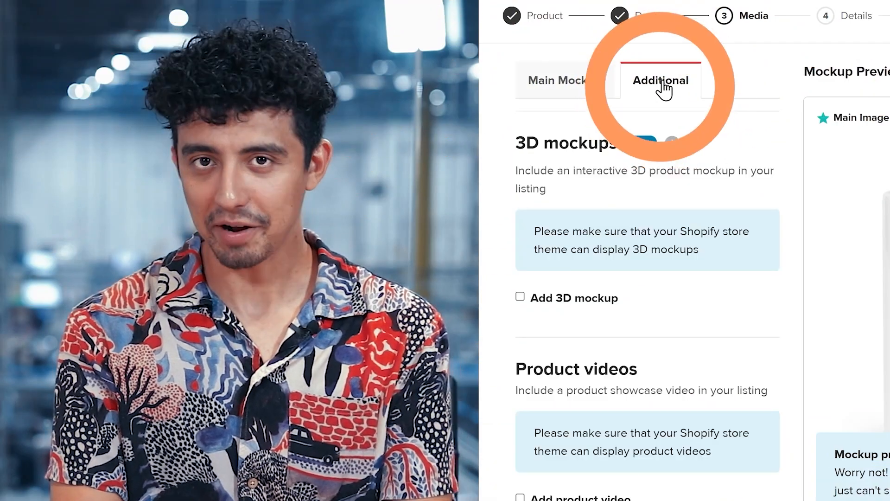
{"action": "left_click", "coordinate": [520, 296]}
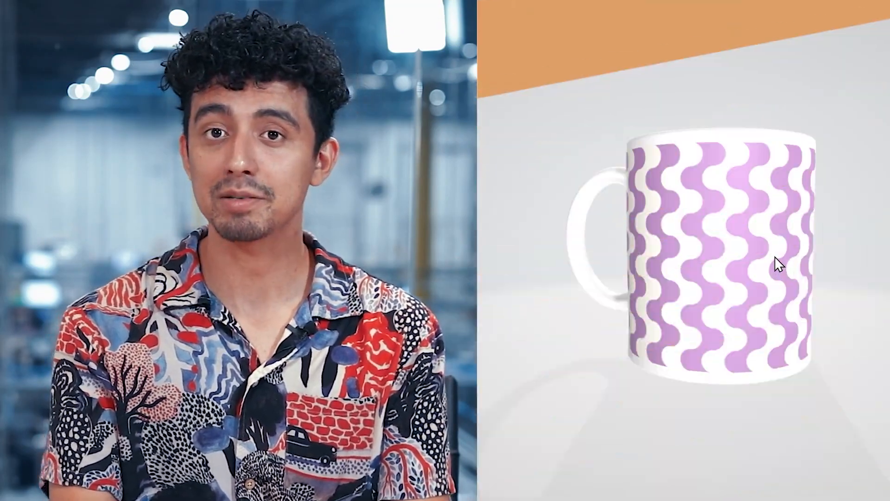
{"action": "left_click_drag", "start_coordinate": [775, 257], "coordinate": [794, 287]}
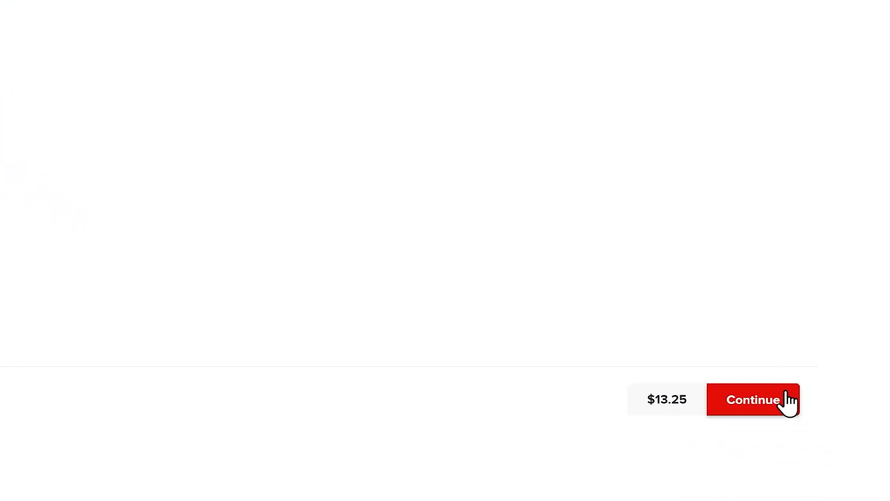
Continue to the T-shirt's product details and review the available description languages
{"action": "left_click", "coordinate": [789, 402]}
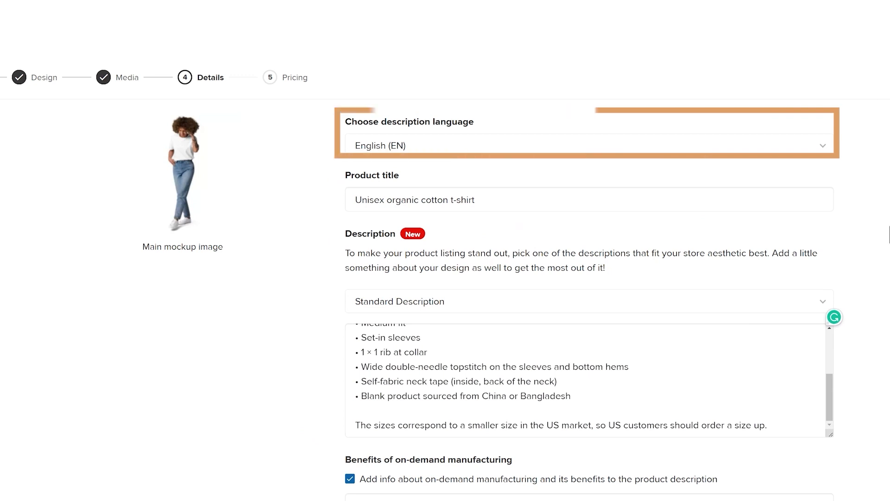
{"action": "left_click", "coordinate": [823, 147]}
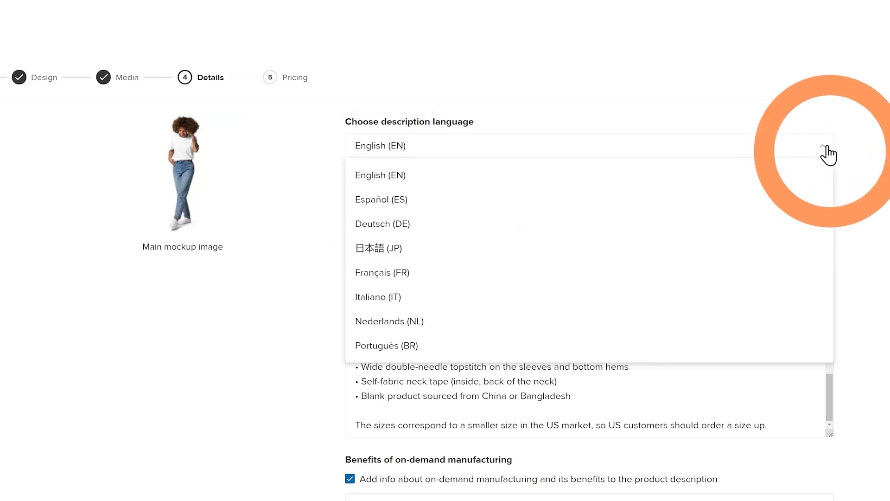
{"action": "left_click", "coordinate": [828, 154]}
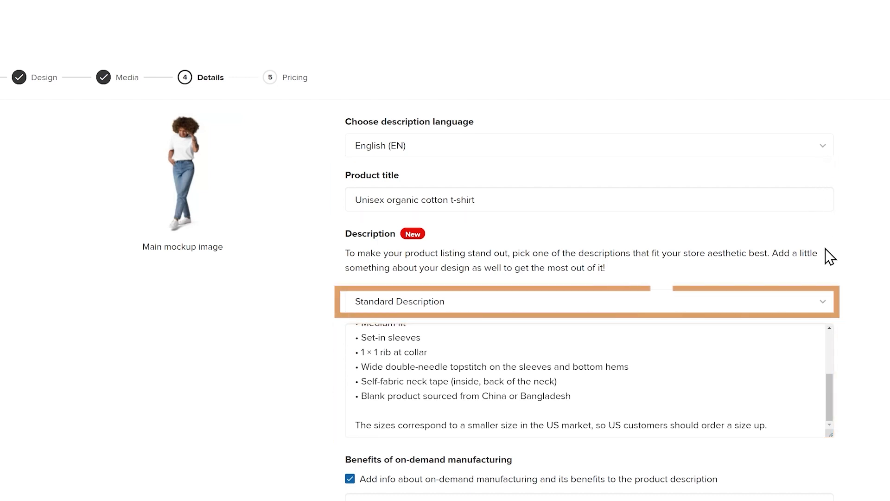
Switch the product description to the On trend description
{"action": "left_click", "coordinate": [822, 304]}
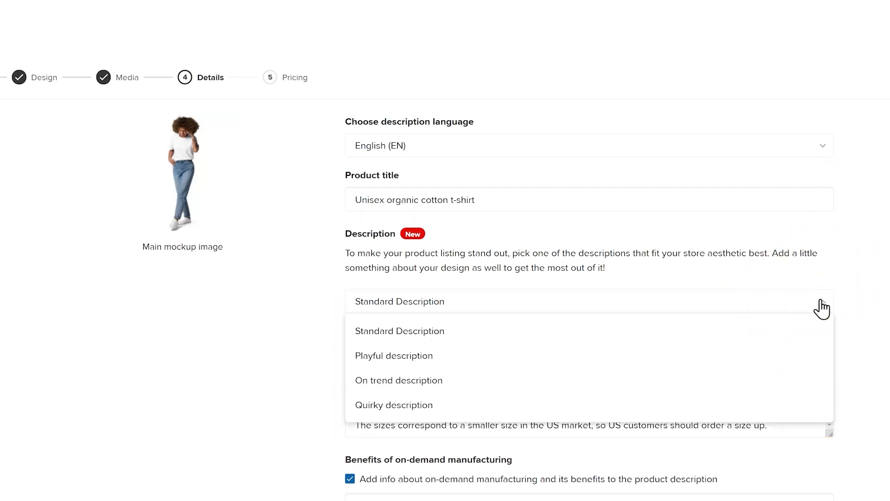
{"action": "left_click", "coordinate": [435, 390]}
{"action": "scroll", "coordinate": [765, 382], "scroll_direction": "up", "scroll_amount": 3}
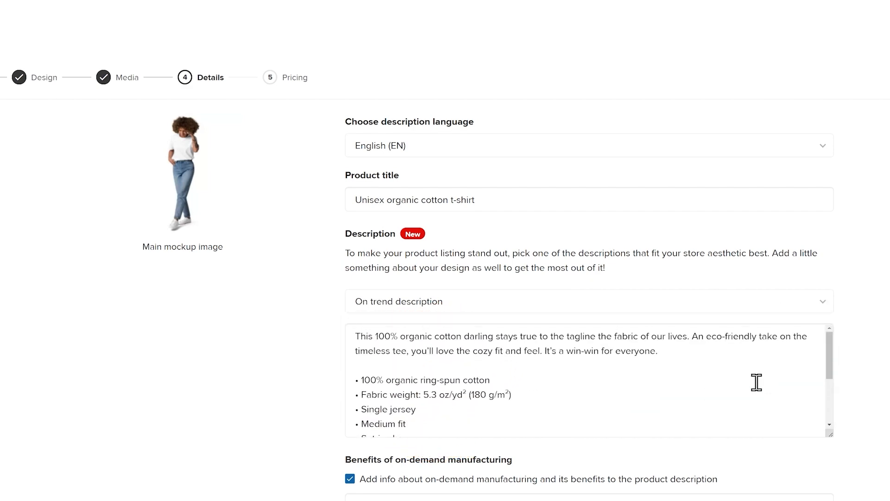
Attach the size guide to the product description with Imperial measurements
{"action": "scroll", "coordinate": [773, 470], "scroll_direction": "down", "scroll_amount": 7}
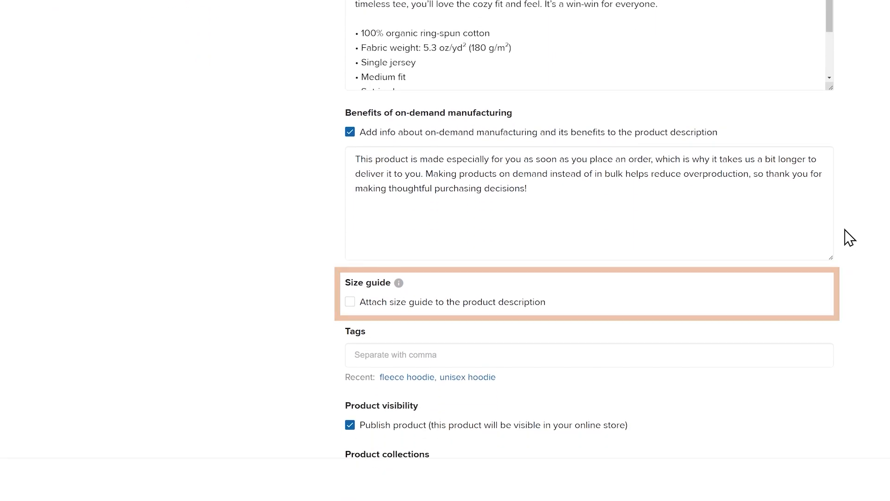
{"action": "left_click", "coordinate": [398, 283]}
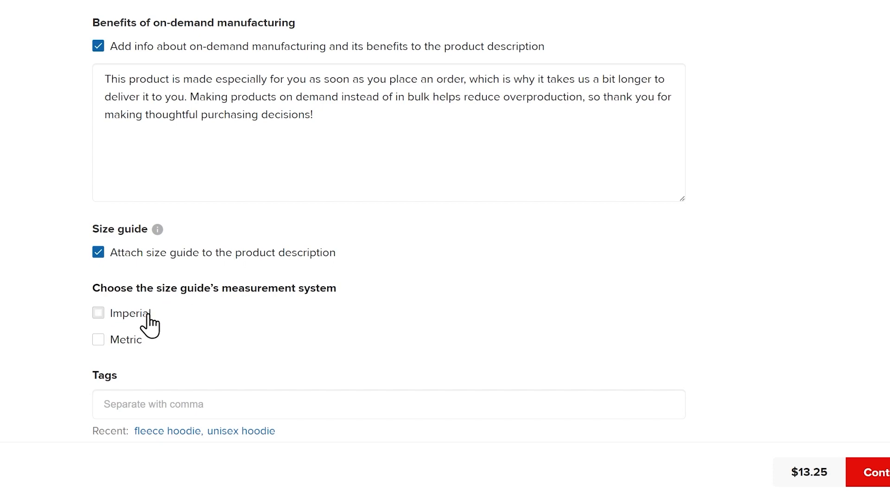
{"action": "left_click", "coordinate": [130, 321]}
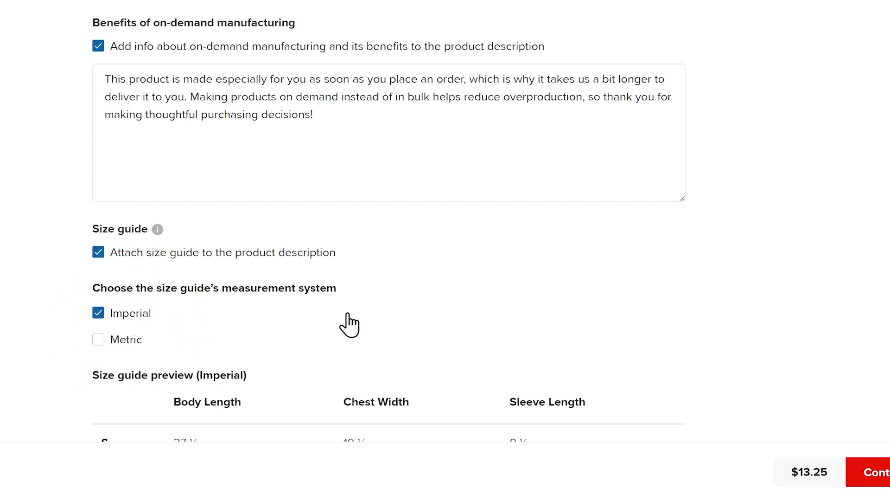
Add the product tags "colorful t-shirt" and "trendy t-shirt"
{"action": "scroll", "coordinate": [663, 325], "scroll_direction": "down", "scroll_amount": 8}
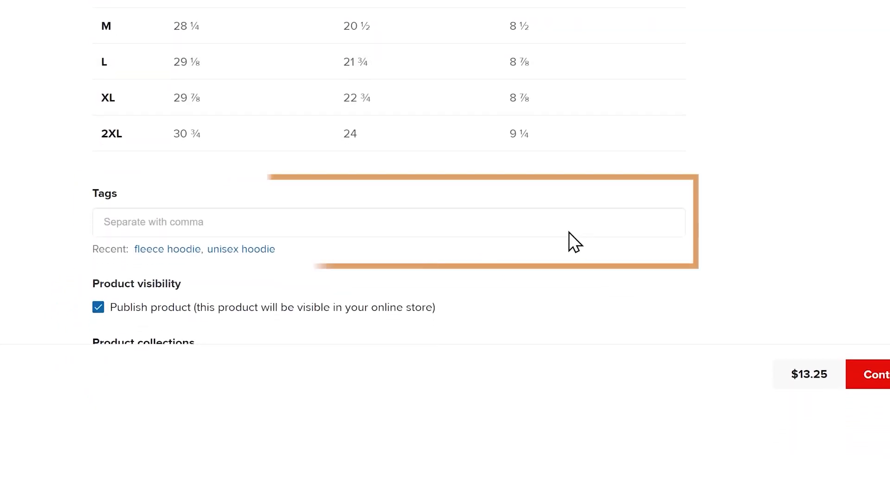
{"action": "left_click", "coordinate": [549, 223]}
{"action": "type", "text": "colorfu"}
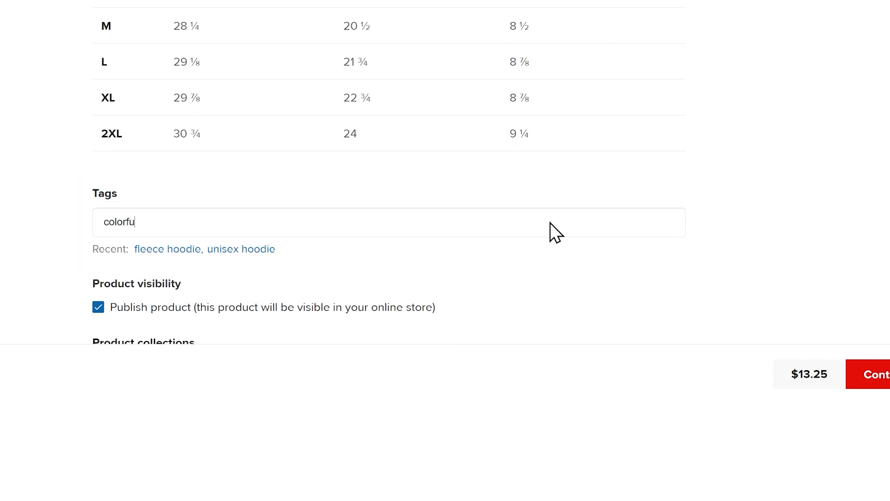
{"action": "type", "text": "l t-shir"}
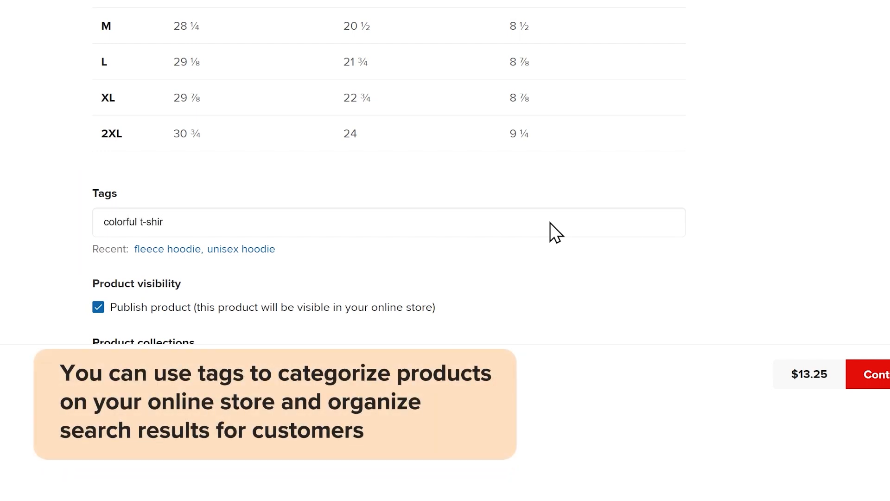
{"action": "type", "text": "t"}
{"action": "key", "text": "Return"}
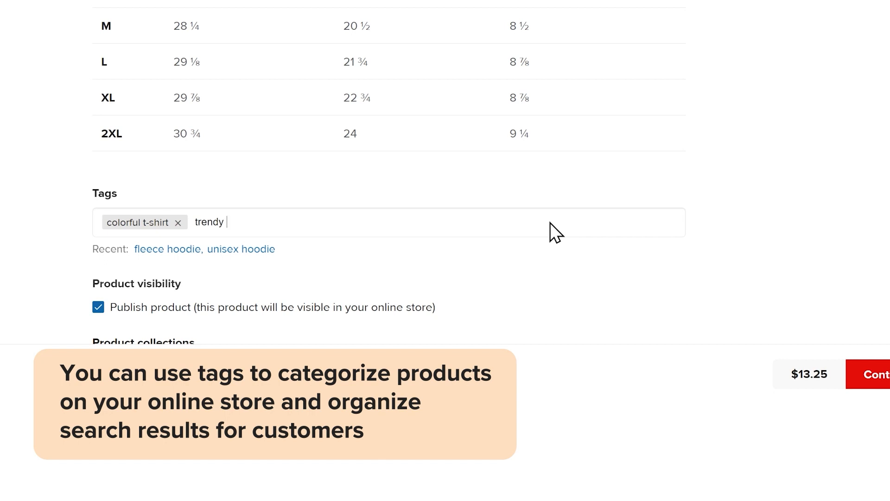
{"action": "type", "text": "trendy t-shirt"}
{"action": "key", "text": "Return"}
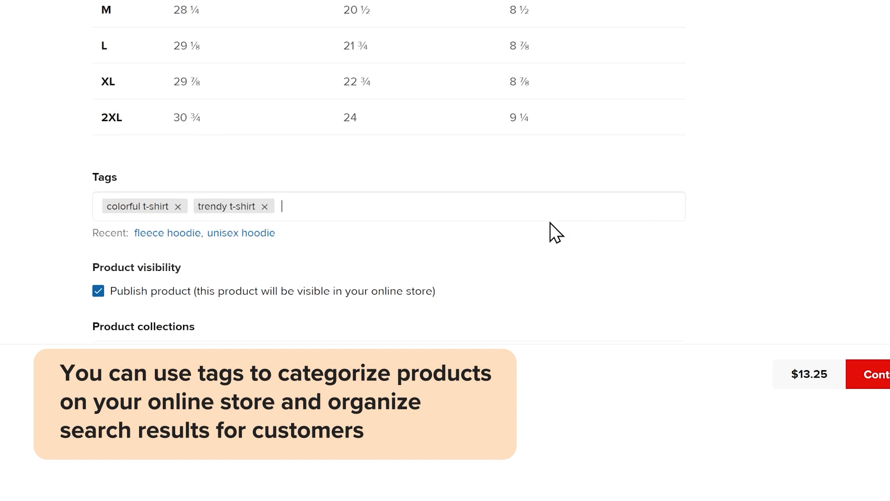
{"action": "scroll", "coordinate": [550, 223], "scroll_direction": "down", "scroll_amount": 1}
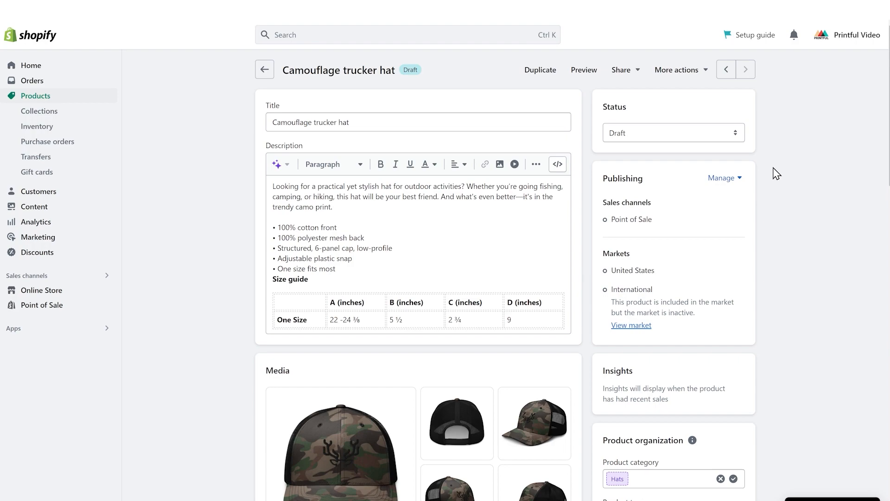
Switch to Shopify and set the Camouflage trucker hat's status to Active
{"action": "left_click", "coordinate": [735, 135]}
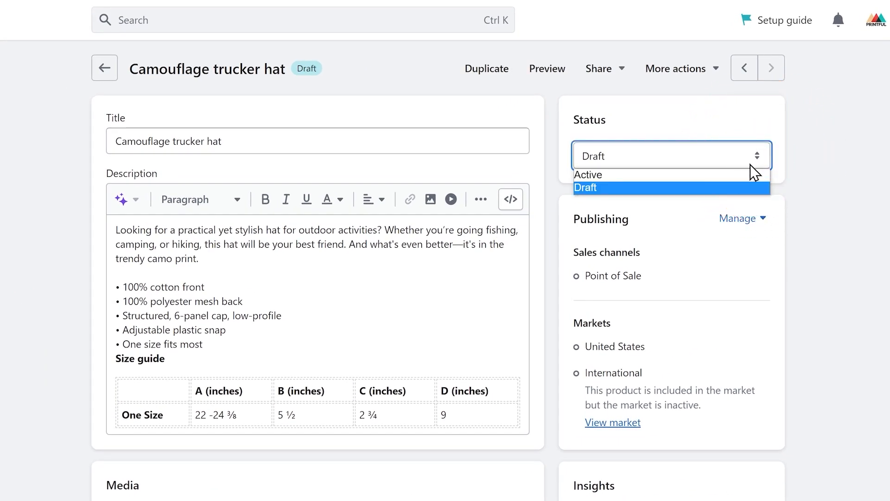
{"action": "left_click", "coordinate": [745, 174]}
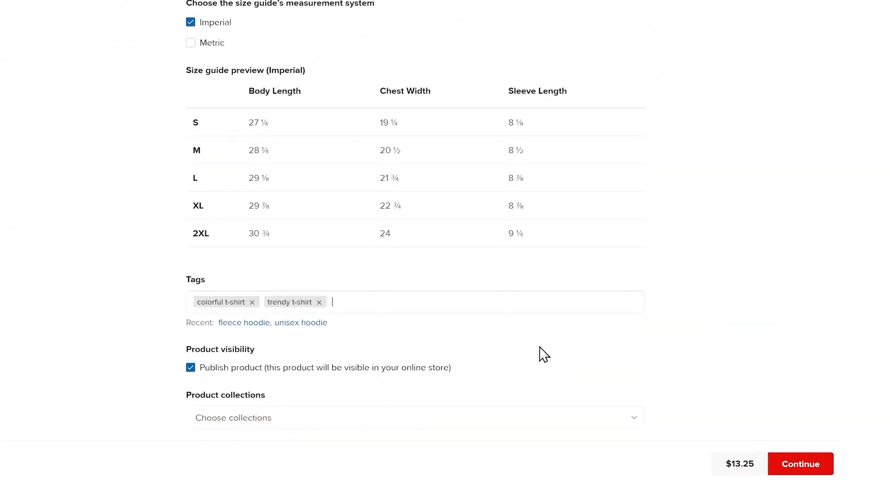
On the T-shirt's product pricing page, increase the retail price of all variants by $24 and enable free shipping on the storefront
{"action": "left_click", "coordinate": [827, 437]}
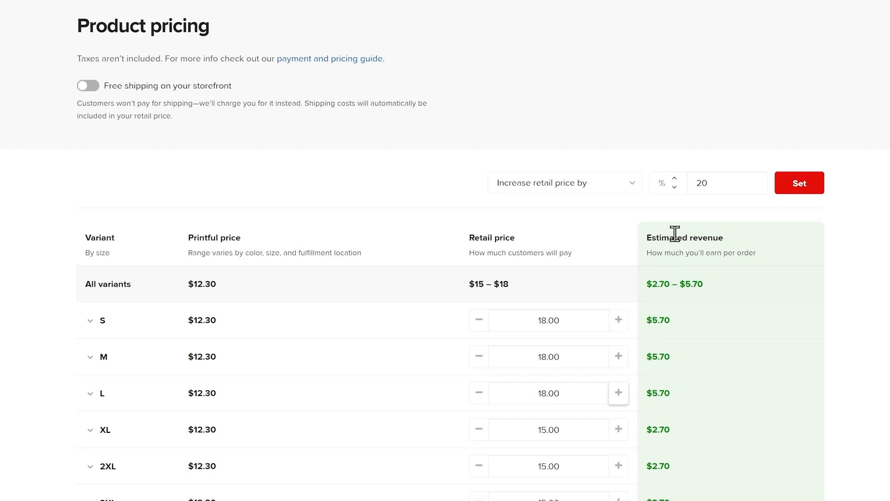
{"action": "left_click", "coordinate": [675, 186]}
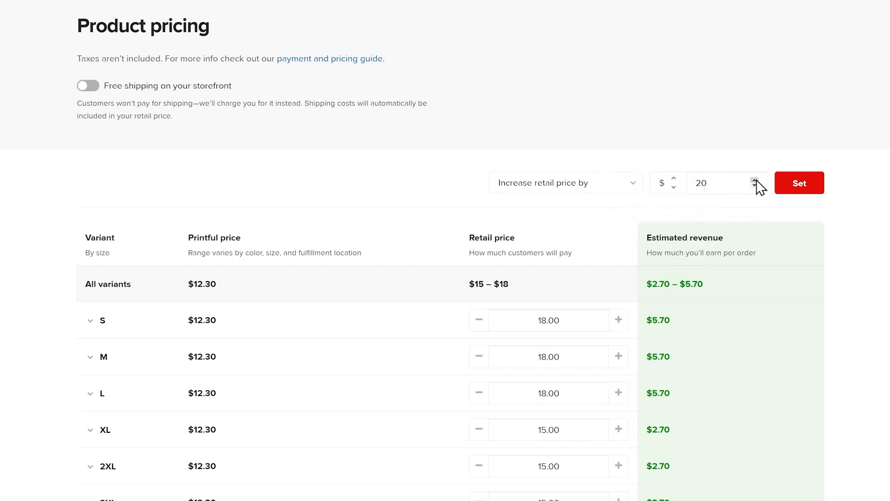
{"action": "left_click", "coordinate": [794, 185]}
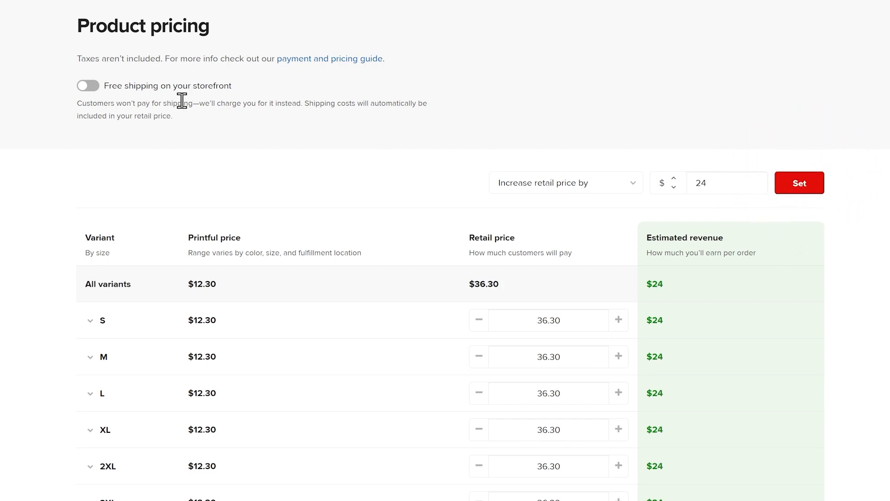
{"action": "left_click", "coordinate": [88, 87]}
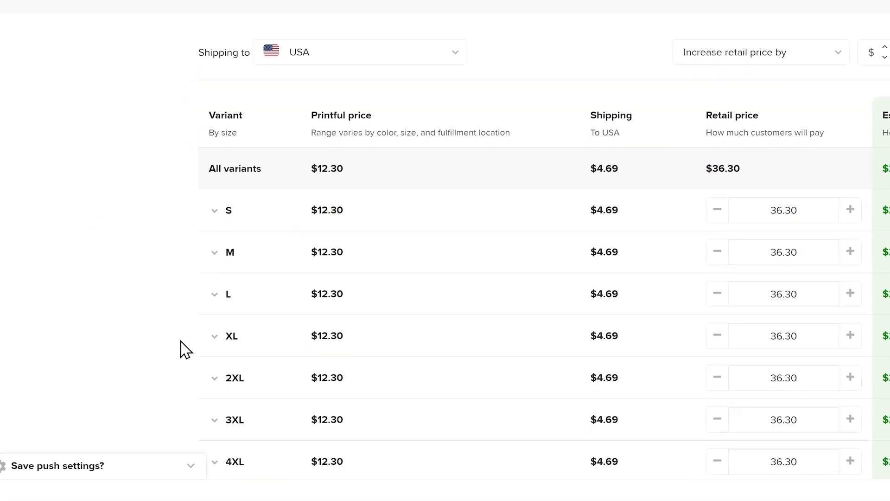
Save the Size guide and Free shipping choices as push settings for T-shirts and close the settings
{"action": "left_click", "coordinate": [191, 465]}
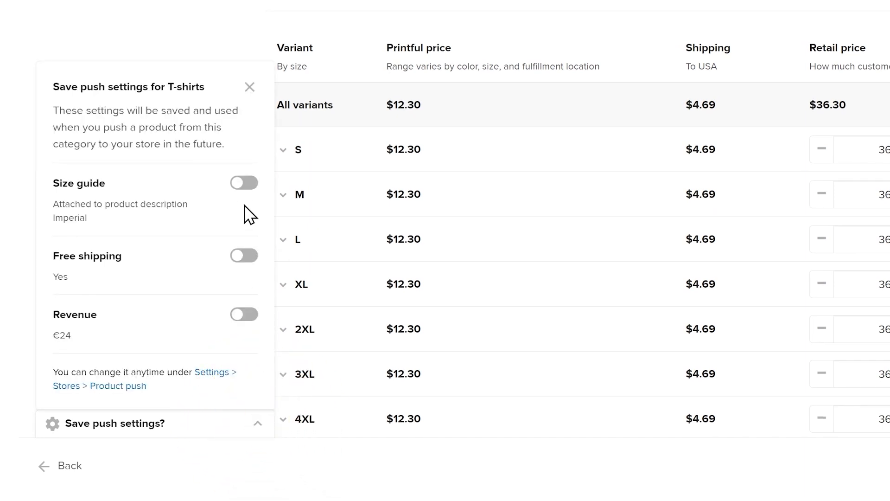
{"action": "left_click", "coordinate": [244, 184]}
{"action": "left_click", "coordinate": [250, 256]}
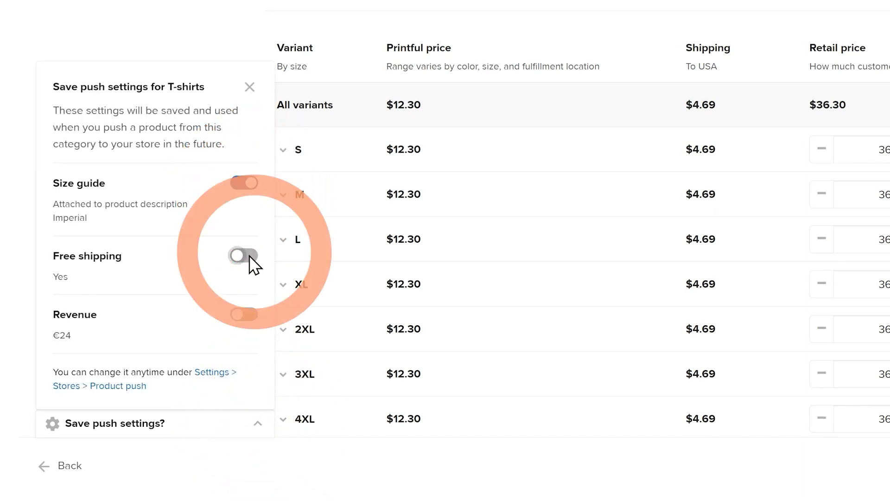
{"action": "left_click", "coordinate": [251, 88]}
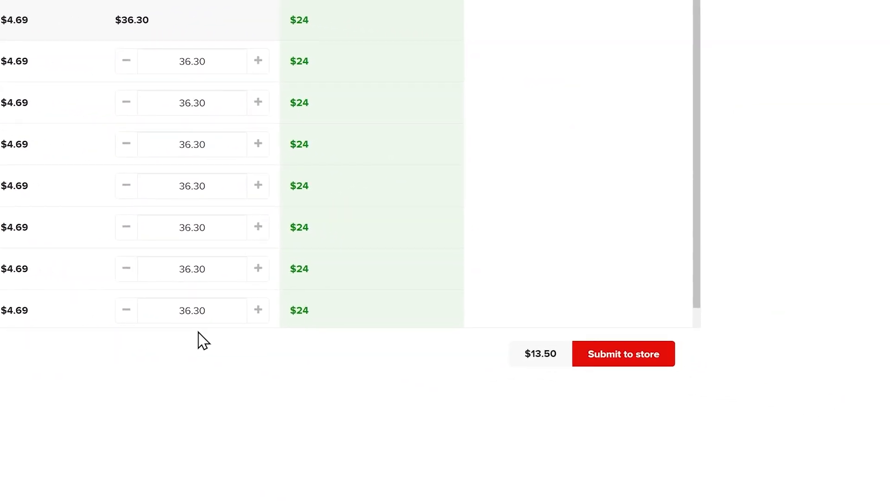
Submit the priced T-shirt to the store and save the synced product as a product template
{"action": "left_click", "coordinate": [623, 356]}
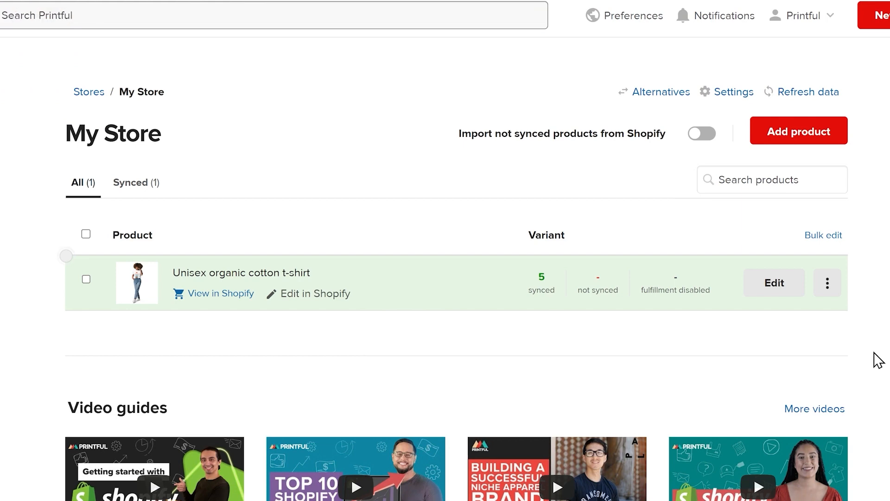
{"action": "left_click", "coordinate": [827, 288]}
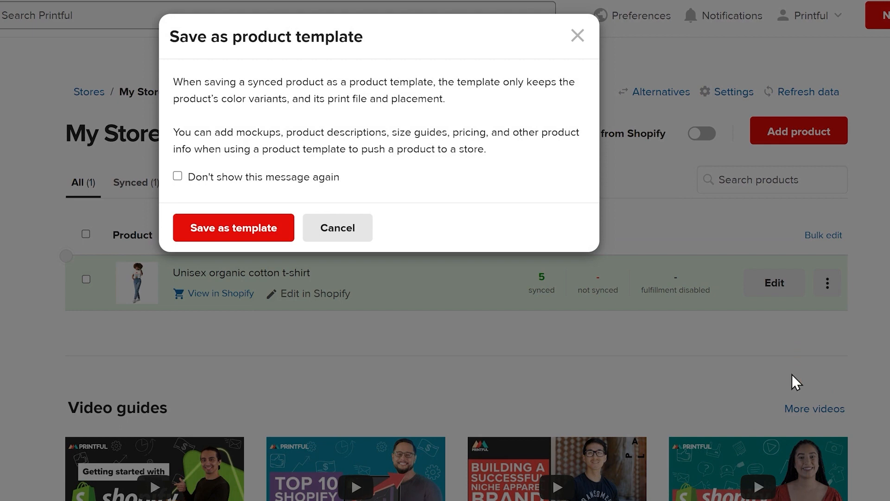
{"action": "left_click", "coordinate": [256, 233]}
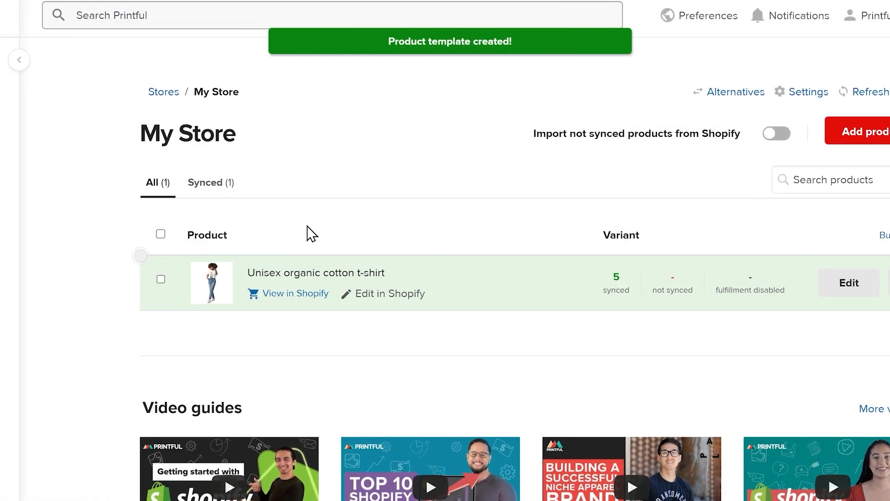
Go to the product templates and show the extra options of the Unisex organic cotton t-shirt template
{"action": "left_click", "coordinate": [147, 149]}
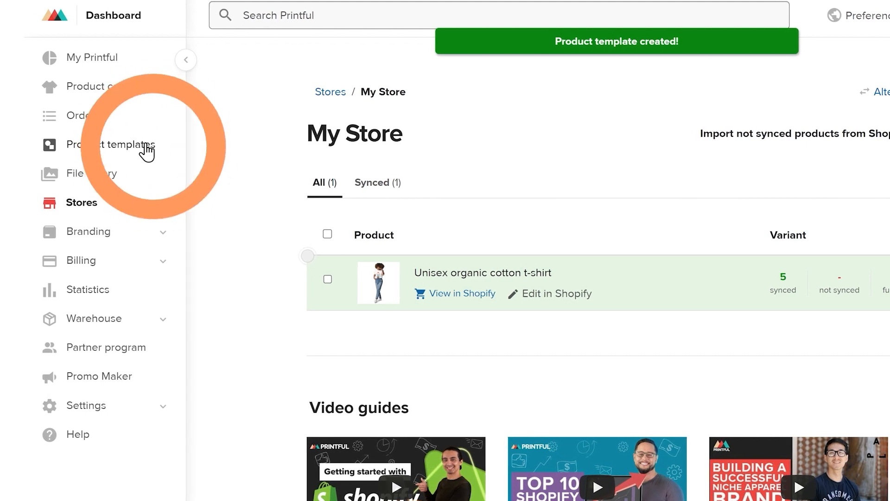
{"action": "mouse_move", "coordinate": [626, 229]}
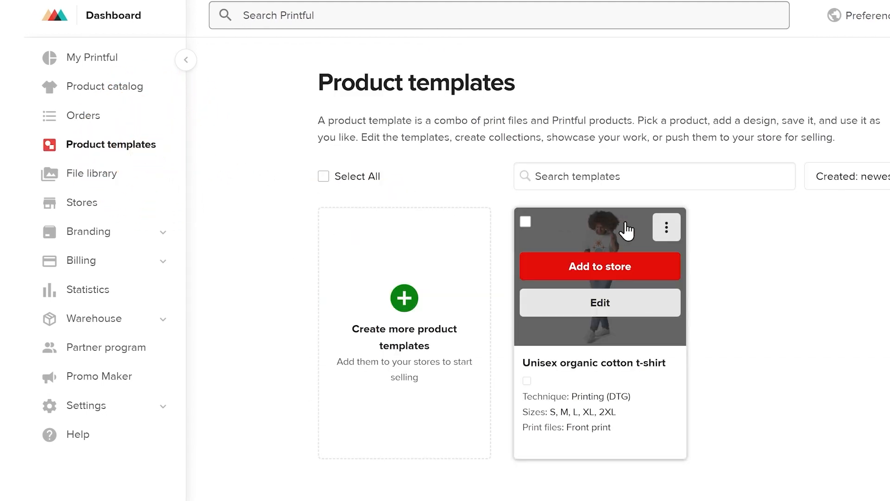
{"action": "left_click", "coordinate": [658, 232]}
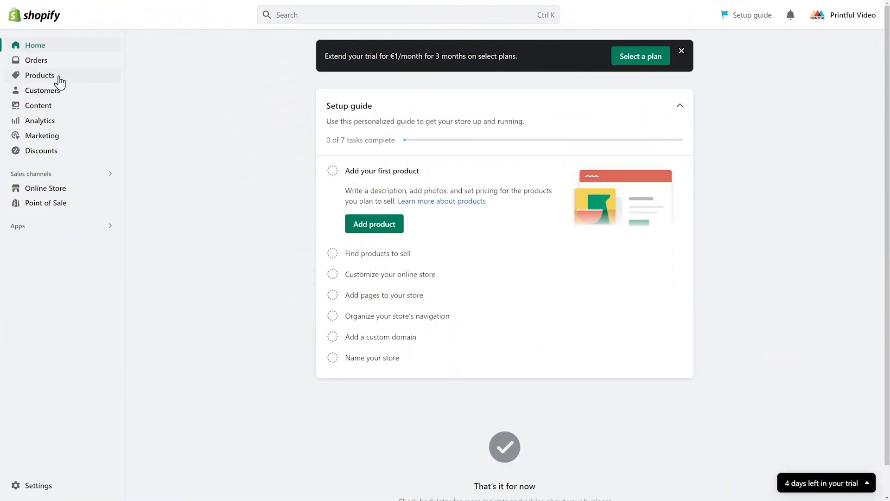
Switch to Shopify and review the Unisex organic cotton t-shirt's product page, from its description through the details below
{"action": "left_click", "coordinate": [60, 79]}
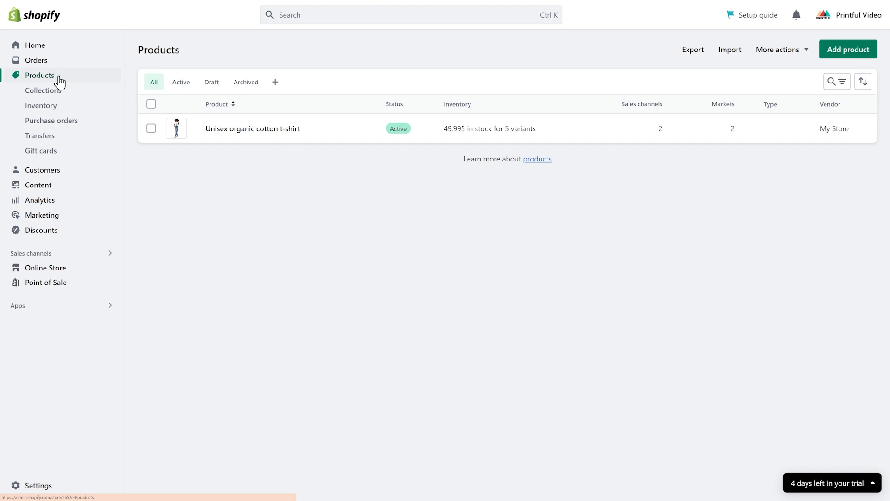
{"action": "left_click", "coordinate": [225, 135]}
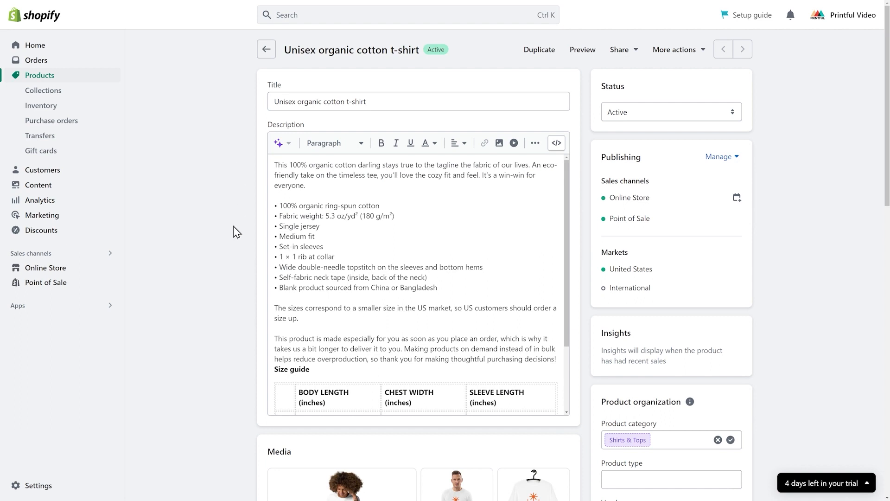
{"action": "scroll", "coordinate": [233, 225], "scroll_direction": "down", "scroll_amount": 4}
{"action": "scroll", "coordinate": [234, 231], "scroll_direction": "down", "scroll_amount": 6}
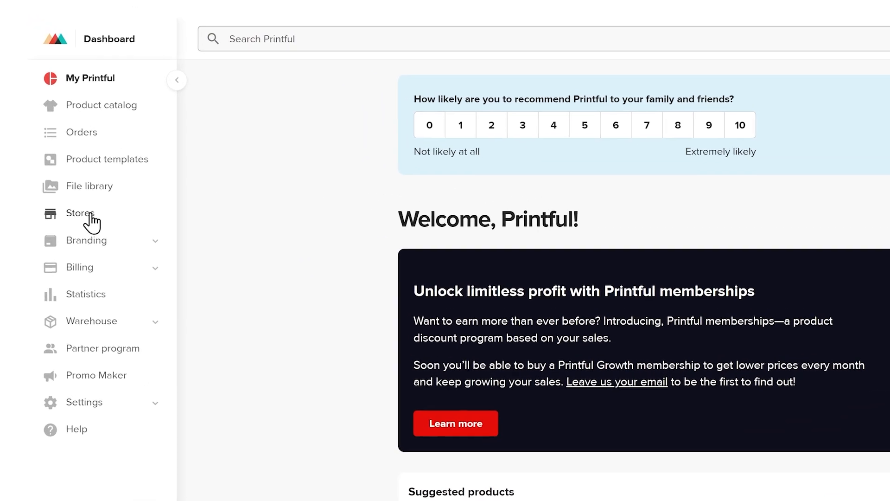
Switch to Printful, go to My Store and import the not synced products from Shopify
{"action": "left_click", "coordinate": [89, 215]}
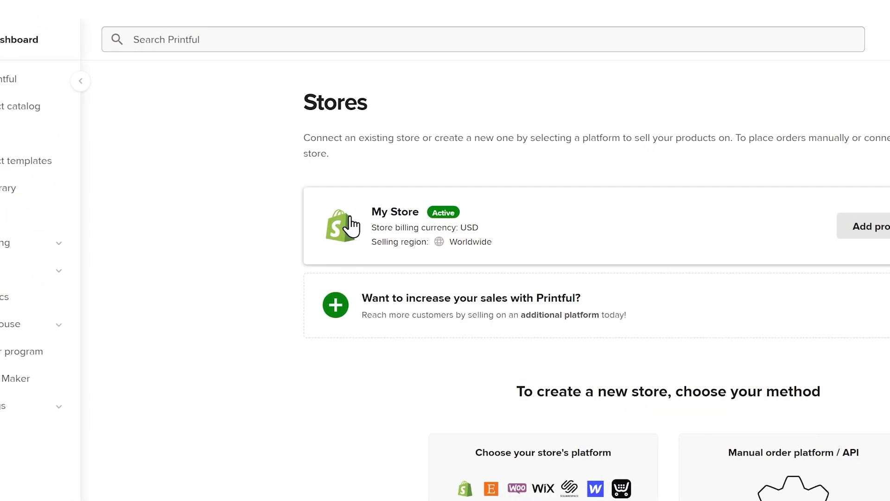
{"action": "left_click", "coordinate": [726, 231]}
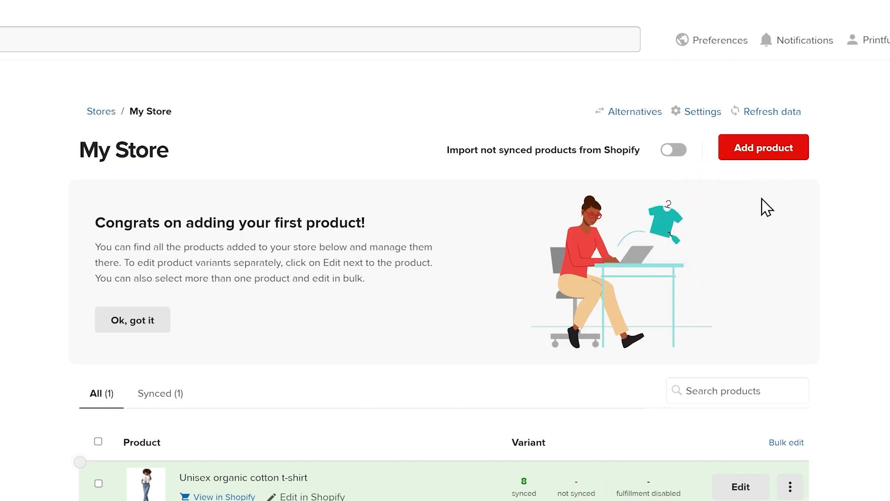
{"action": "left_click", "coordinate": [677, 151]}
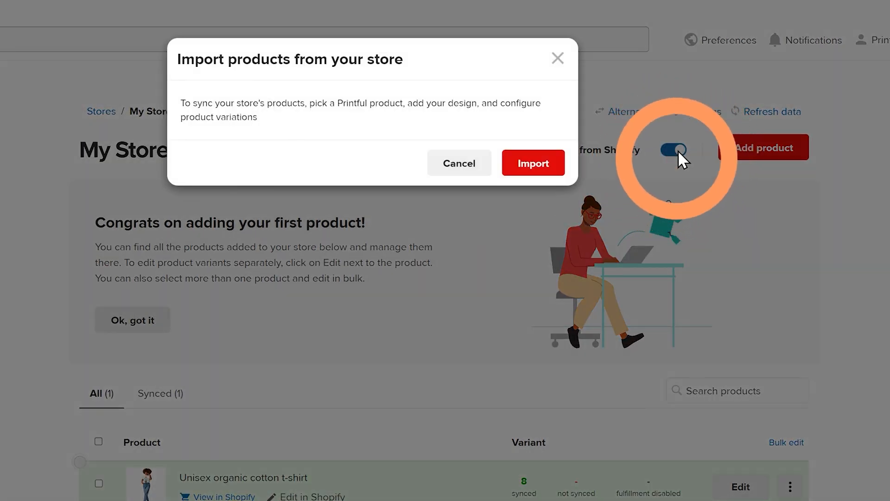
{"action": "left_click", "coordinate": [554, 162]}
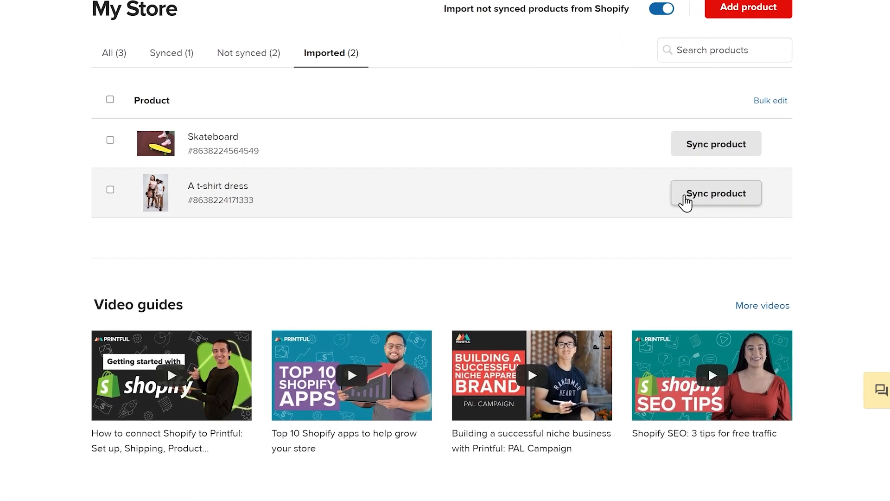
Start syncing the imported "A t-shirt dress" and choose the Organic Cotton T-Shirt Dress from the Dresses category
{"action": "left_click", "coordinate": [702, 250]}
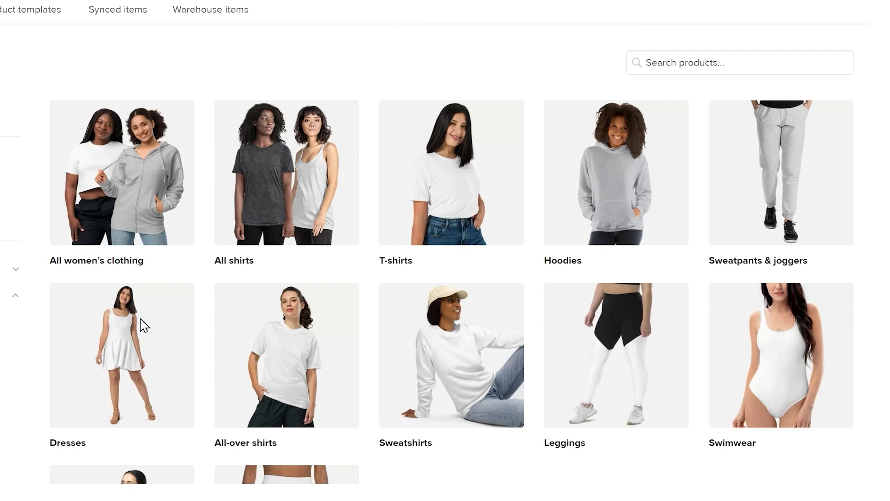
{"action": "left_click", "coordinate": [115, 327]}
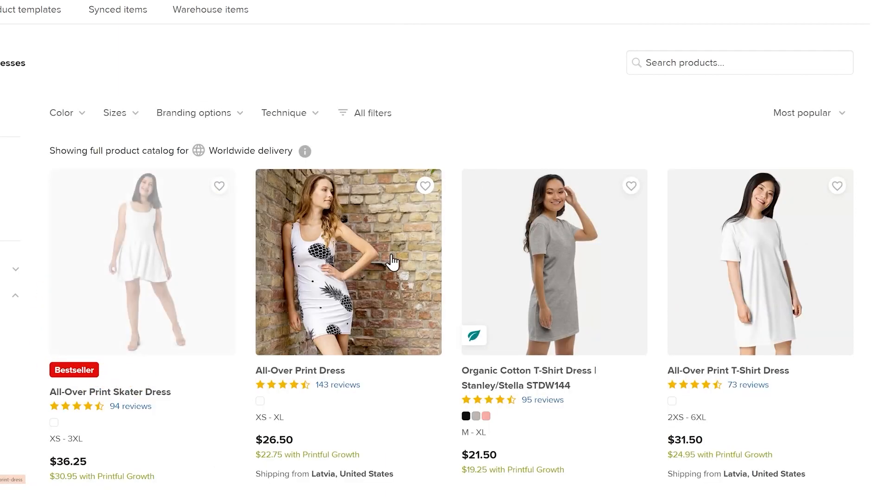
{"action": "left_click", "coordinate": [507, 244]}
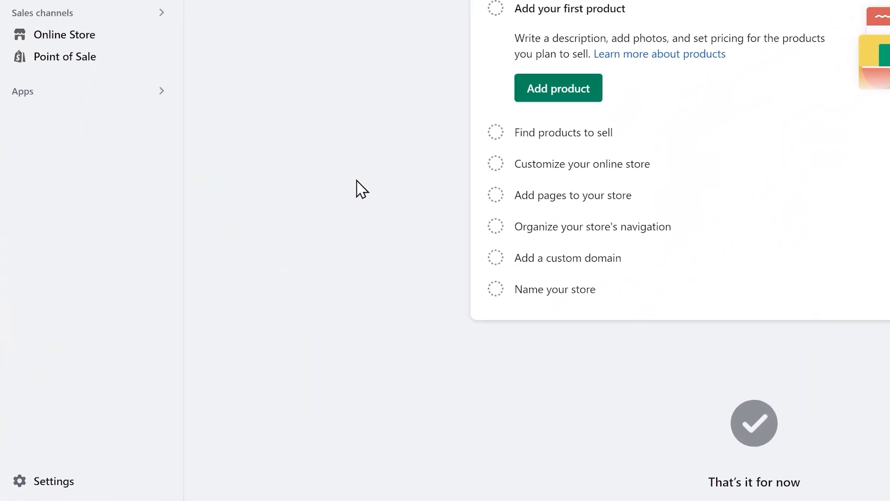
Switch to Shopify and show the Printful: Print on Demand app shipping profiles in the store's shipping and delivery settings
{"action": "left_click", "coordinate": [68, 478]}
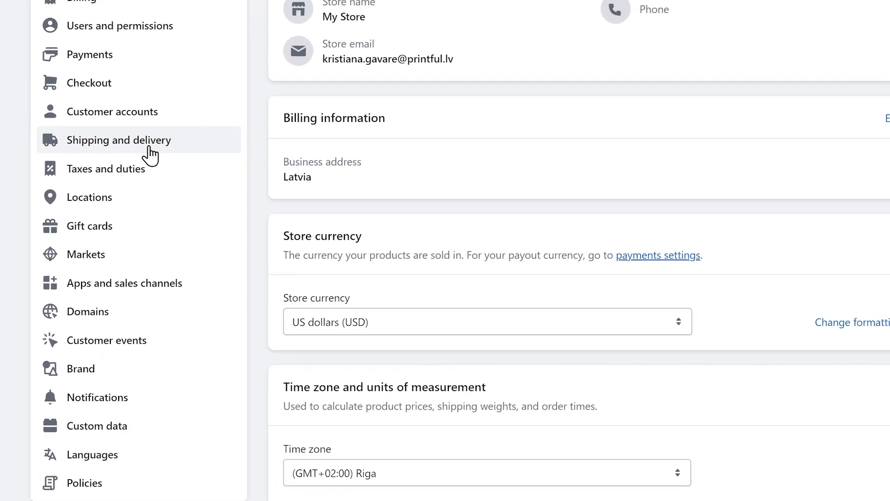
{"action": "left_click", "coordinate": [149, 148]}
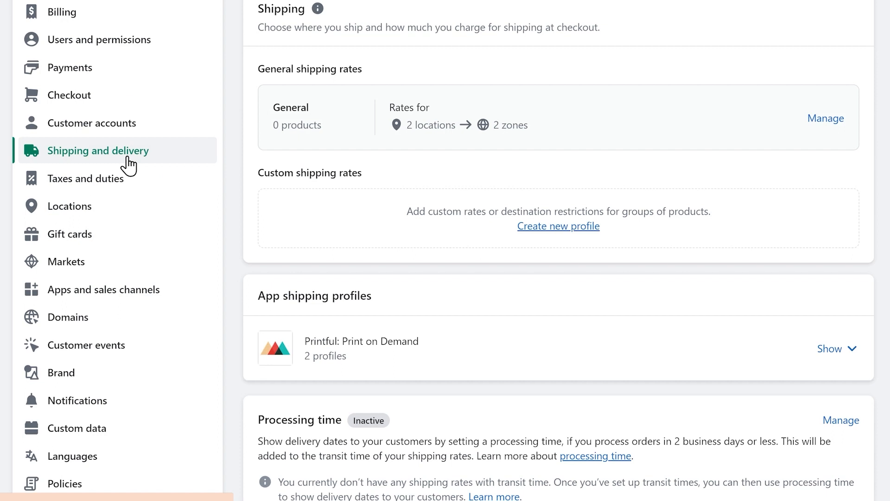
{"action": "left_click", "coordinate": [828, 345]}
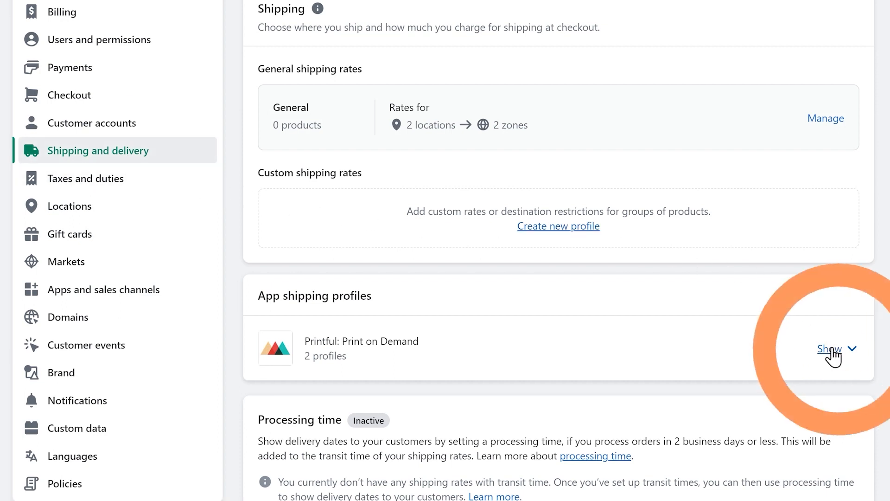
Switch to Printful's shipping page and look up the shipping rates for shirts sold online in the United States
{"action": "scroll", "coordinate": [830, 355], "scroll_direction": "down", "scroll_amount": 2}
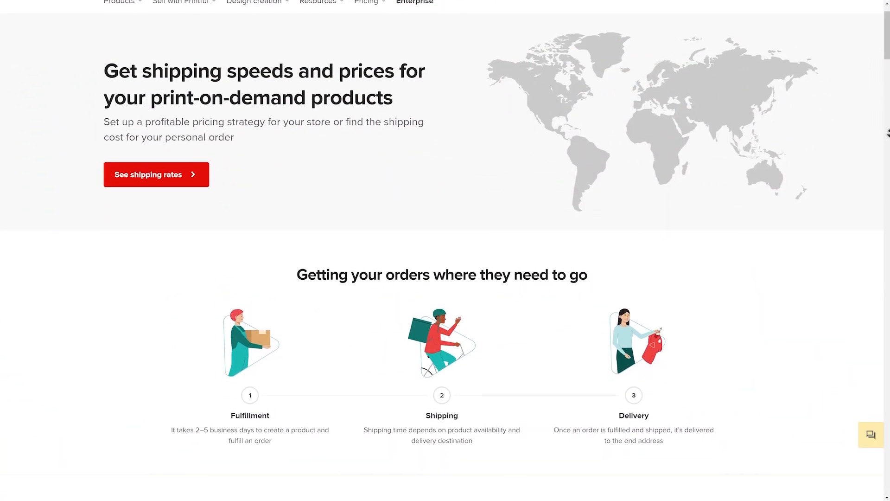
{"action": "scroll", "coordinate": [888, 134], "scroll_direction": "down", "scroll_amount": 10}
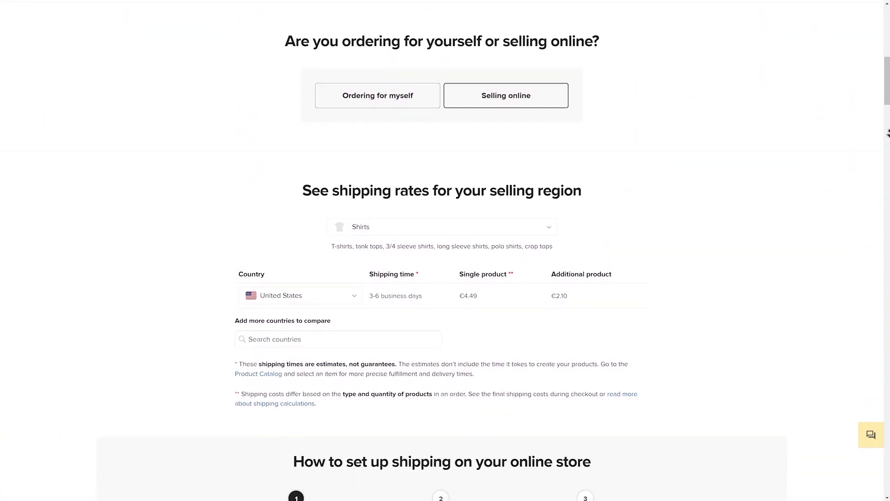